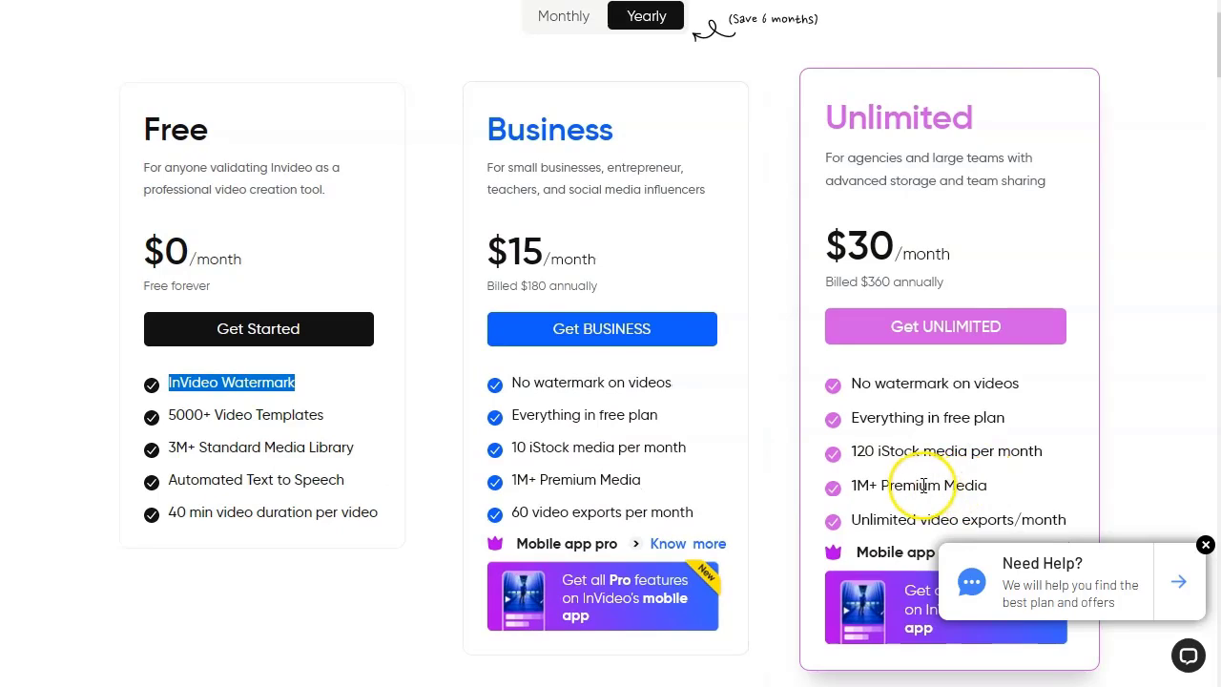
- Examine the pricing page's feature comparison for the Free, Business and Unlimited plans, including media, exports, branding, storage and support
{"action": "scroll", "coordinate": [305, 273], "scroll_direction": "down", "scroll_amount": 2}
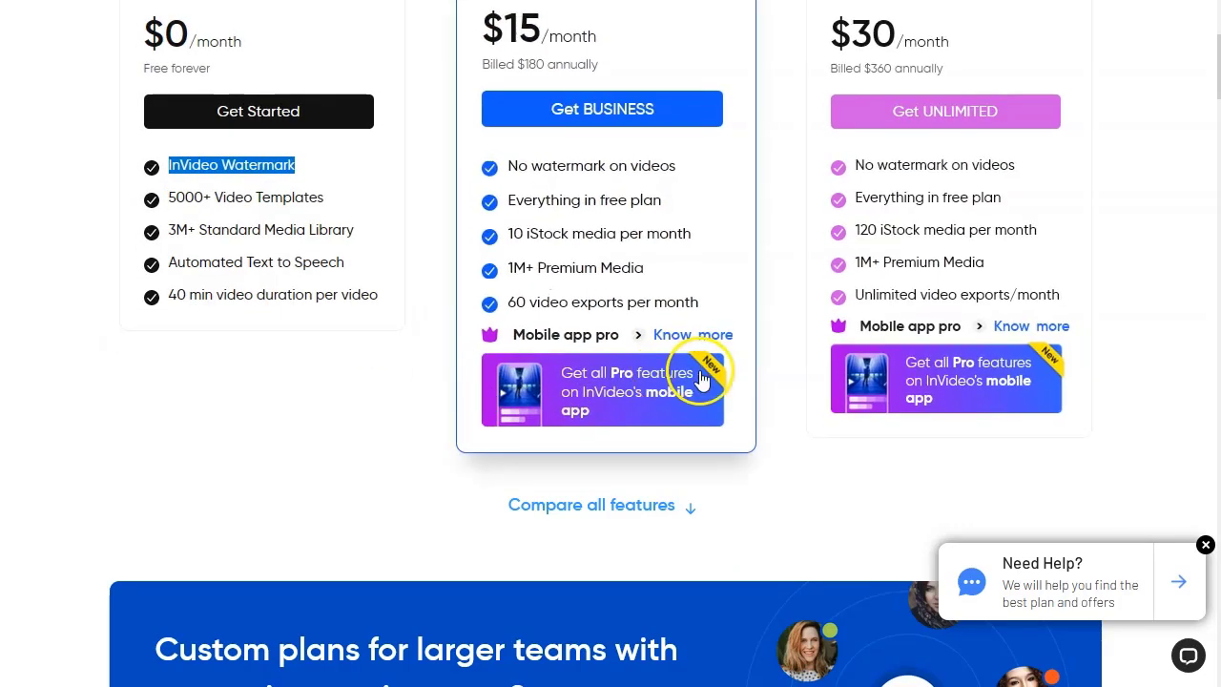
{"action": "scroll", "coordinate": [702, 377], "scroll_direction": "down", "scroll_amount": 8}
{"action": "scroll", "coordinate": [662, 381], "scroll_direction": "down", "scroll_amount": 1}
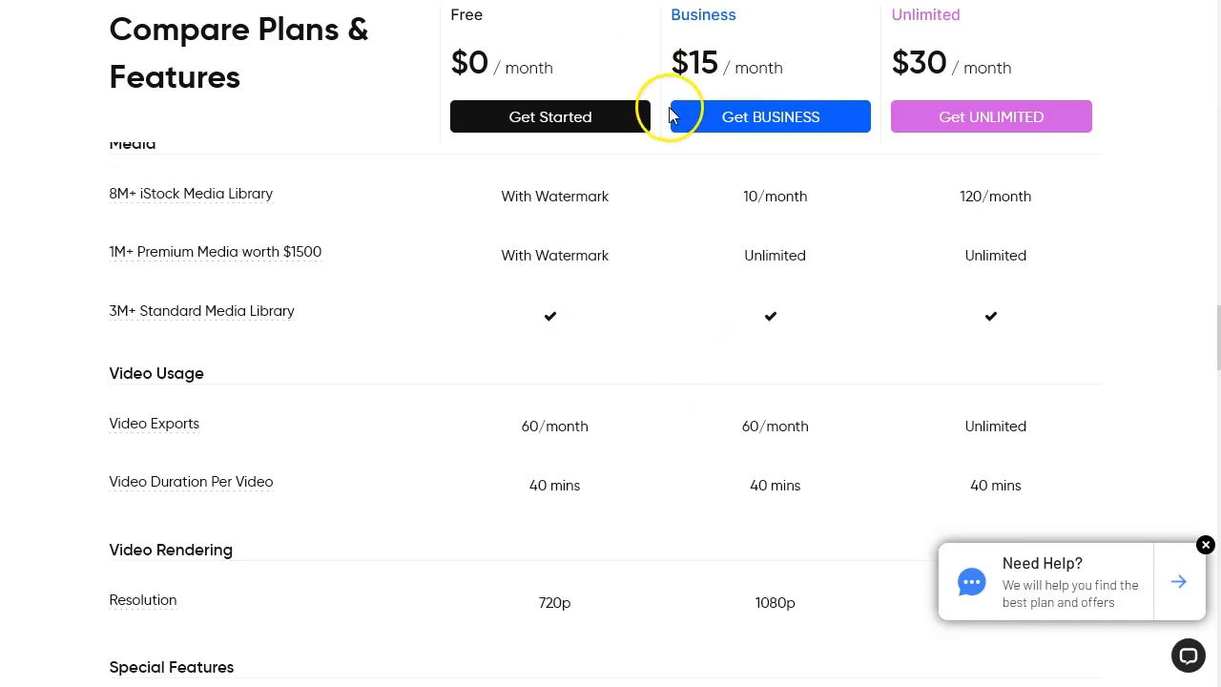
{"action": "scroll", "coordinate": [664, 400], "scroll_direction": "down", "scroll_amount": 3}
{"action": "scroll", "coordinate": [667, 404], "scroll_direction": "down", "scroll_amount": 3}
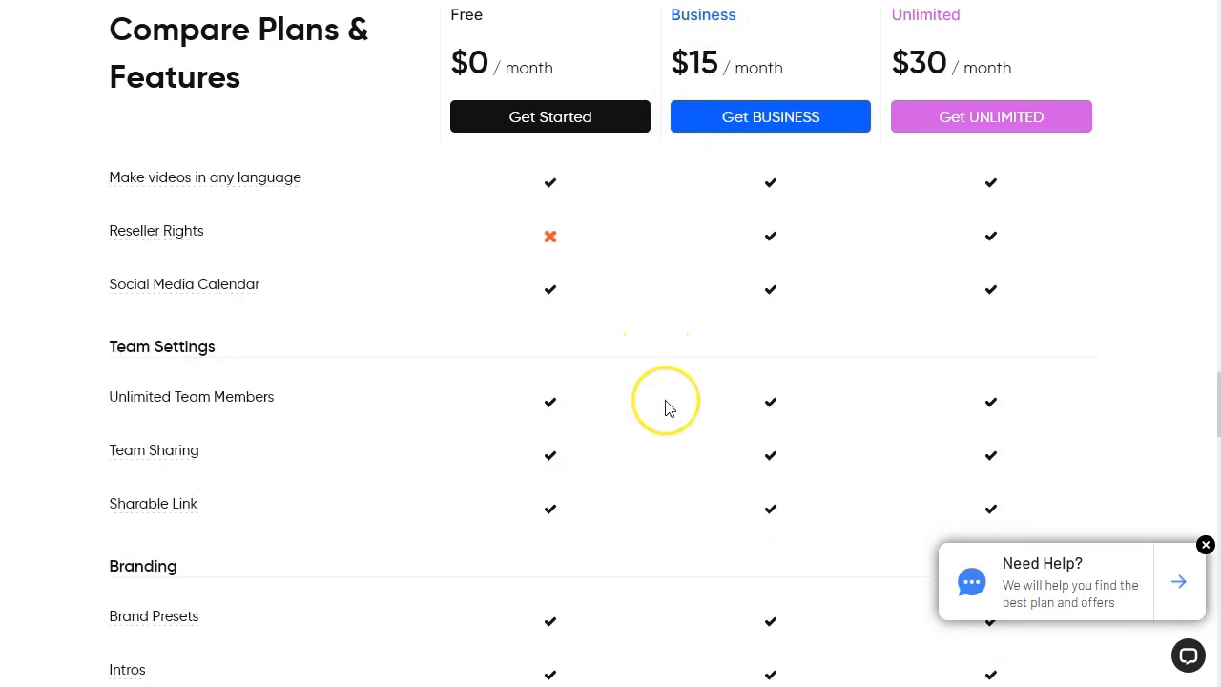
{"action": "scroll", "coordinate": [667, 405], "scroll_direction": "down", "scroll_amount": 6}
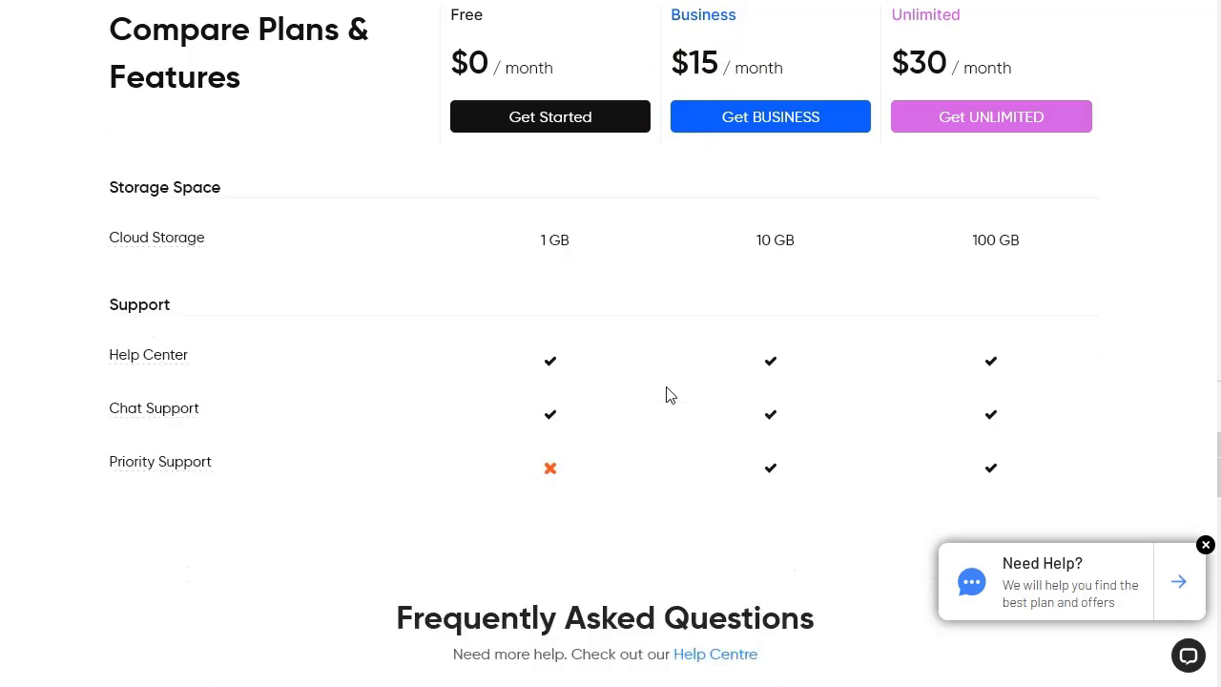
{"action": "scroll", "coordinate": [667, 395], "scroll_direction": "up", "scroll_amount": 13}
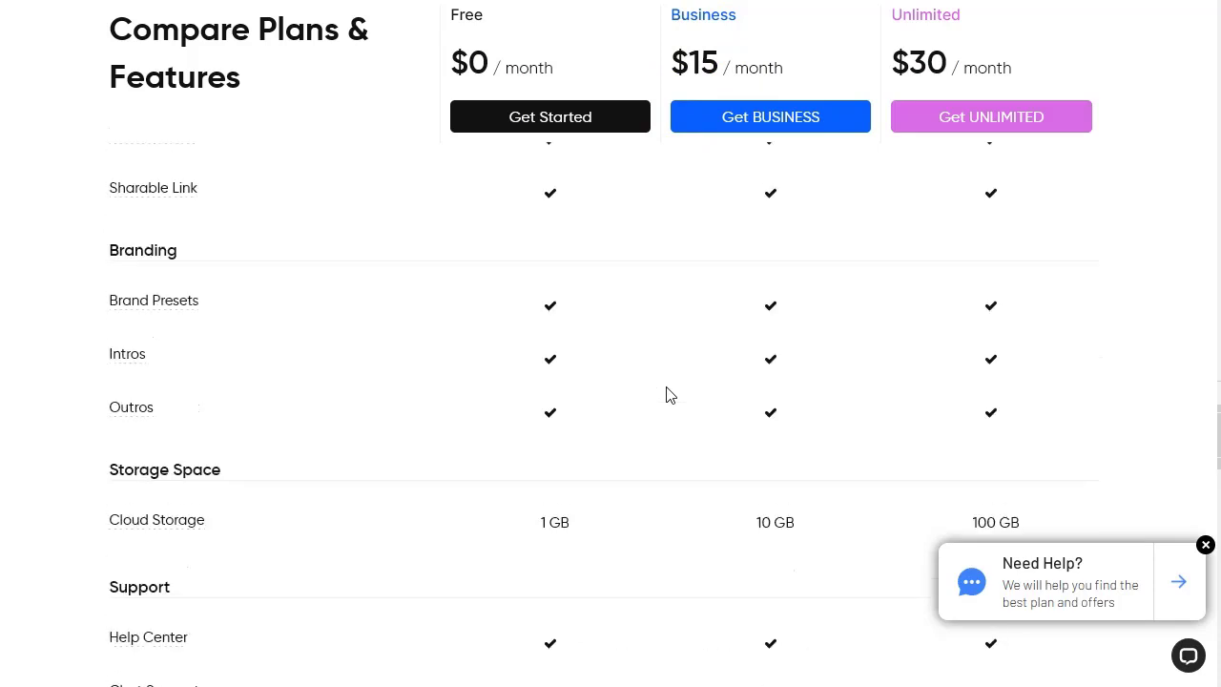
{"action": "scroll", "coordinate": [667, 394], "scroll_direction": "up", "scroll_amount": 9}
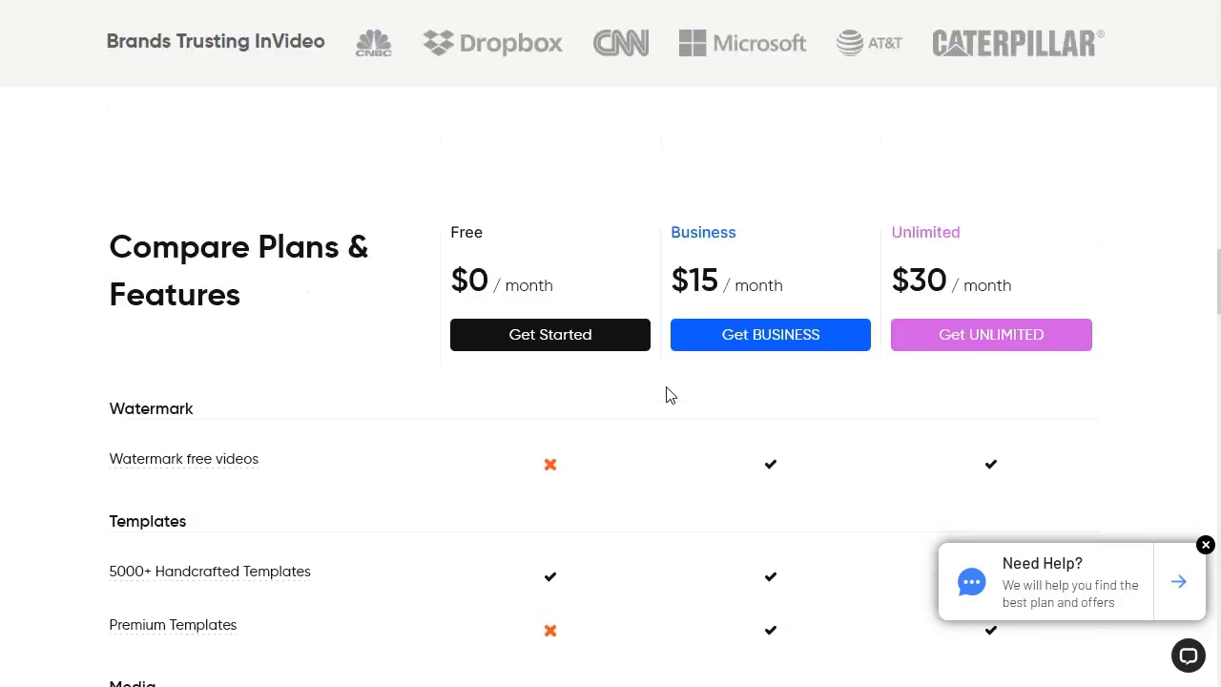
{"action": "scroll", "coordinate": [689, 415], "scroll_direction": "down", "scroll_amount": 4}
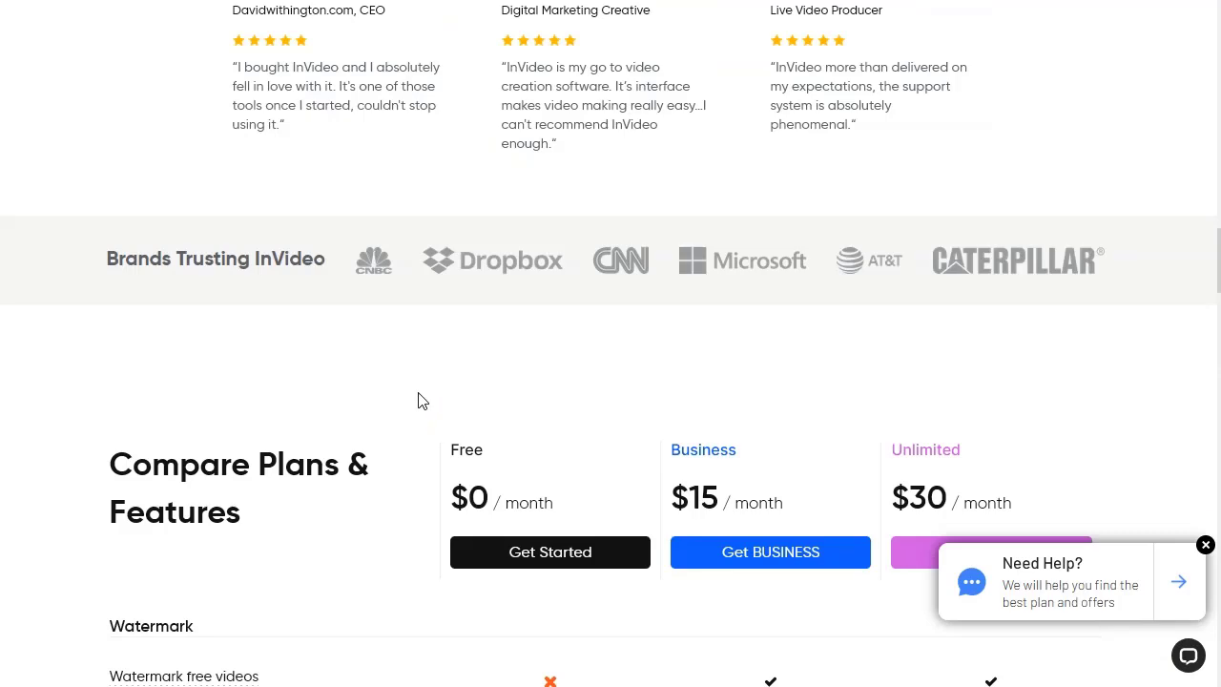
{"action": "scroll", "coordinate": [716, 327], "scroll_direction": "up", "scroll_amount": 11}
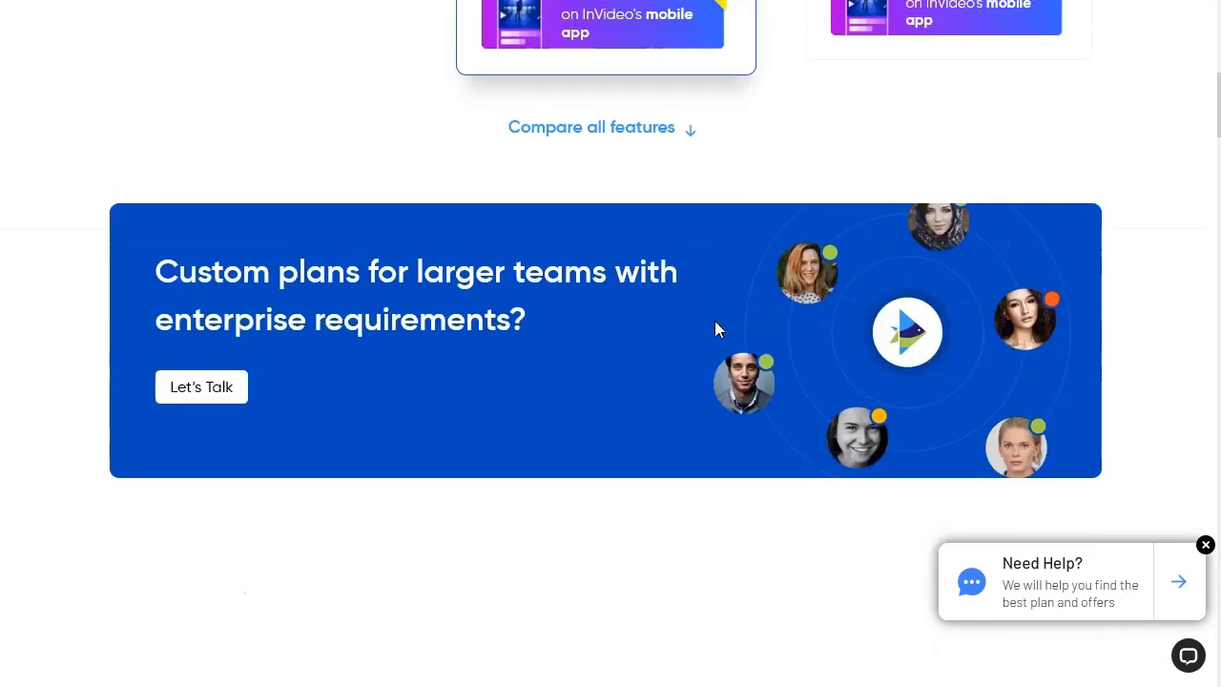
{"action": "scroll", "coordinate": [717, 329], "scroll_direction": "up", "scroll_amount": 7}
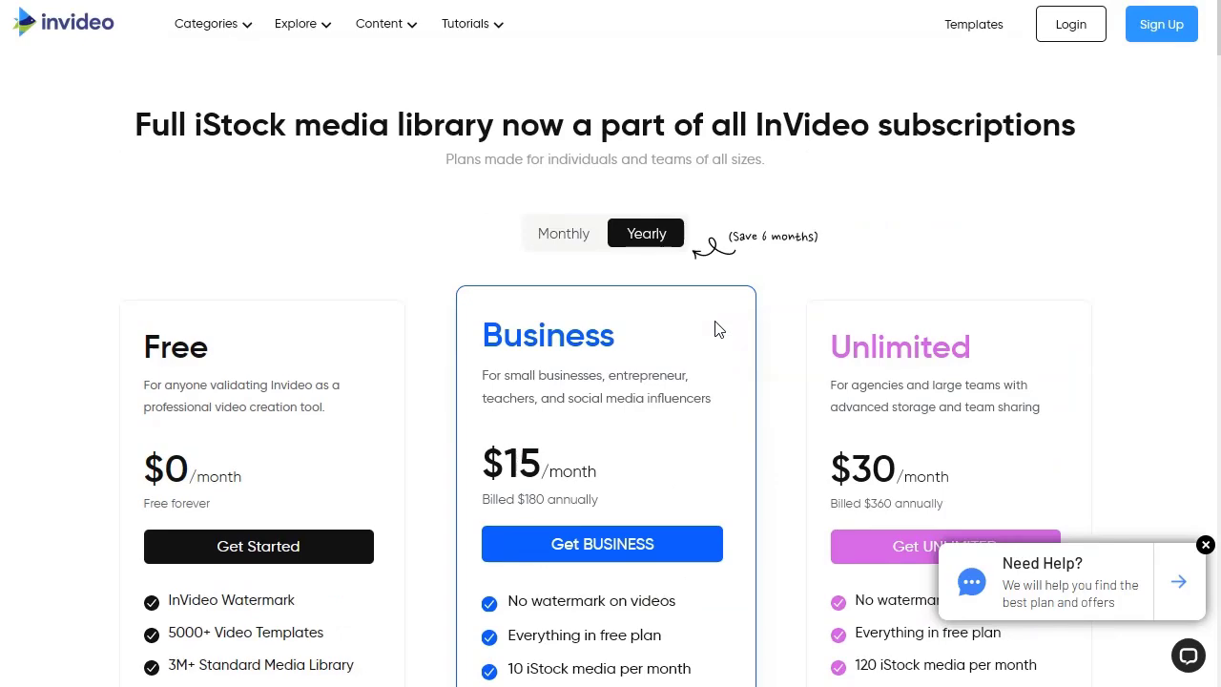
- Review the yearly plan cards once more and go to the account login from the pricing page
{"action": "scroll", "coordinate": [292, 496], "scroll_direction": "down", "scroll_amount": 1}
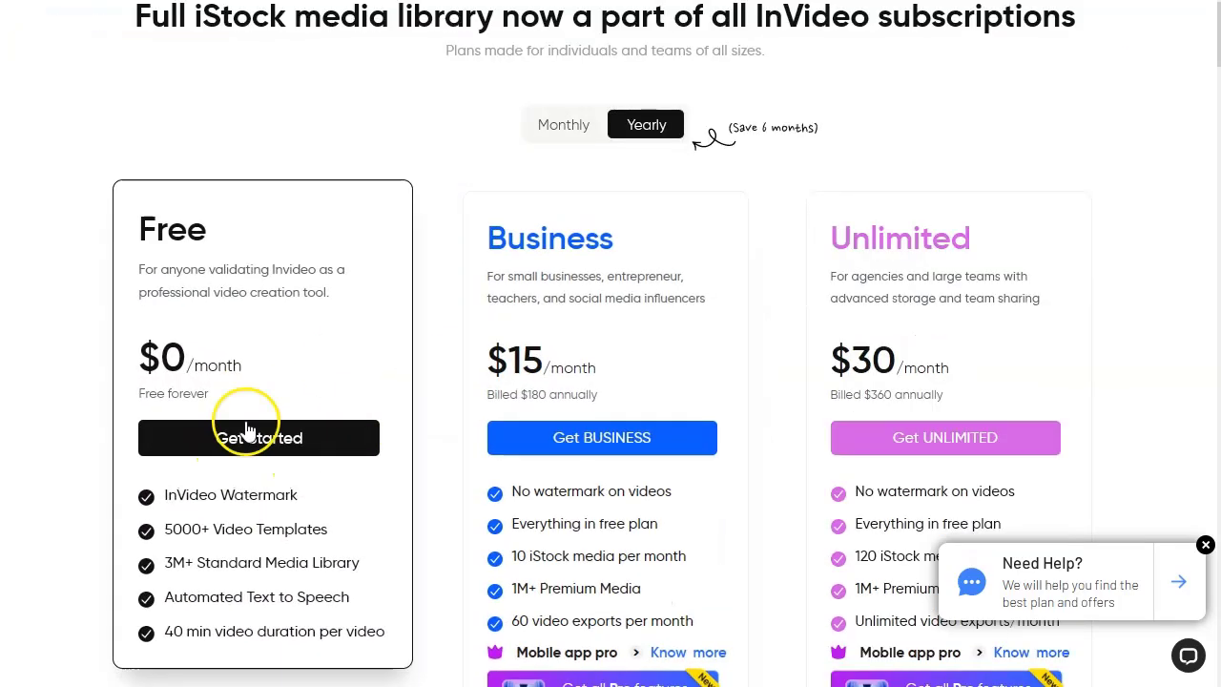
{"action": "scroll", "coordinate": [605, 430], "scroll_direction": "down", "scroll_amount": 1}
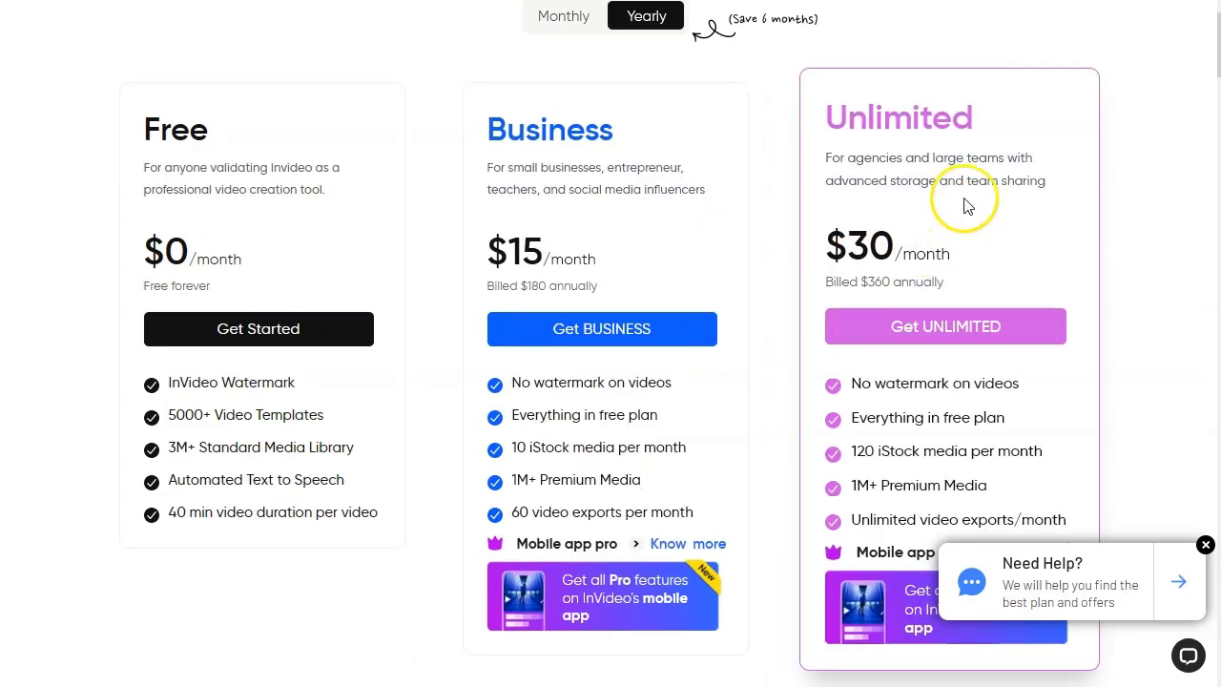
{"action": "scroll", "coordinate": [960, 212], "scroll_direction": "up", "scroll_amount": 2}
{"action": "scroll", "coordinate": [686, 191], "scroll_direction": "down", "scroll_amount": 3}
{"action": "scroll", "coordinate": [845, 172], "scroll_direction": "up", "scroll_amount": 2}
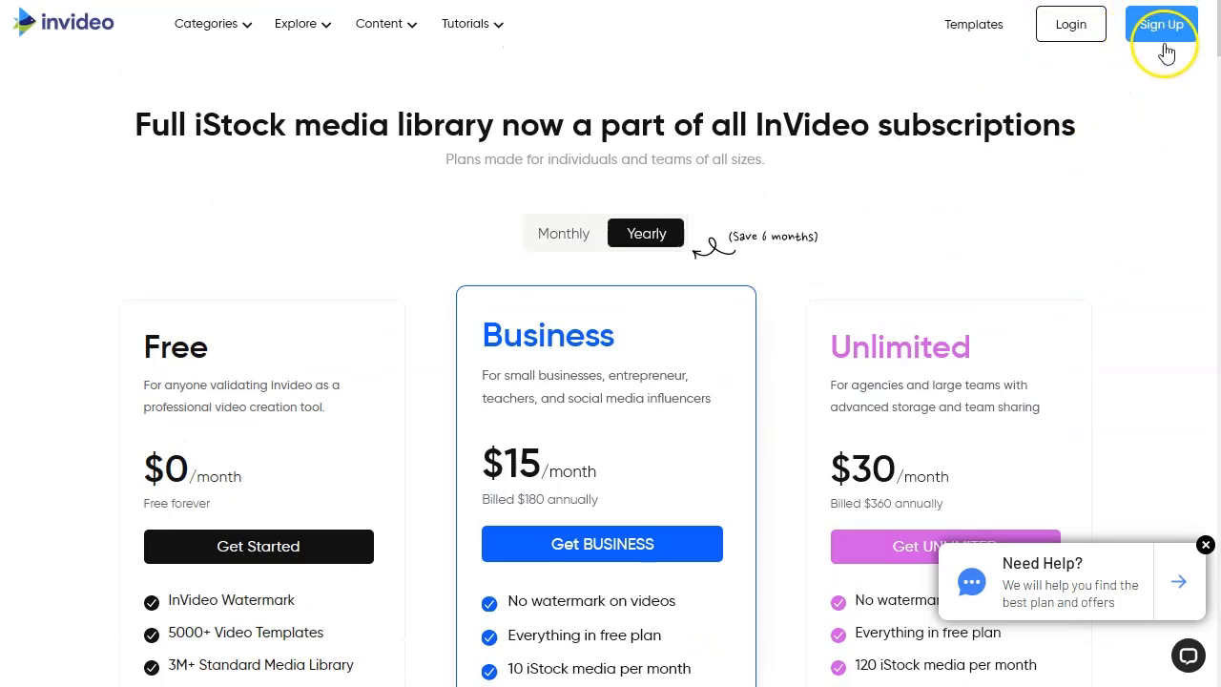
{"action": "left_click", "coordinate": [1058, 30]}
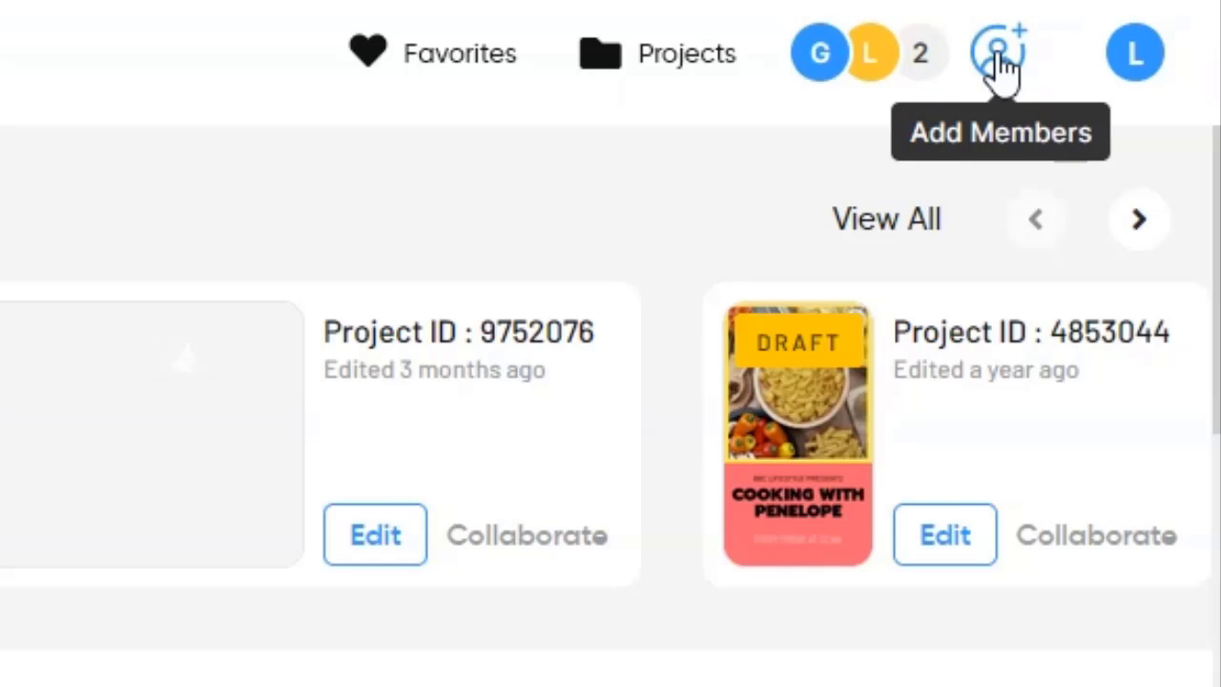
- Open the team invitation dialog, view the role options for new members, and close it without sending an invite
{"action": "left_click", "coordinate": [999, 63]}
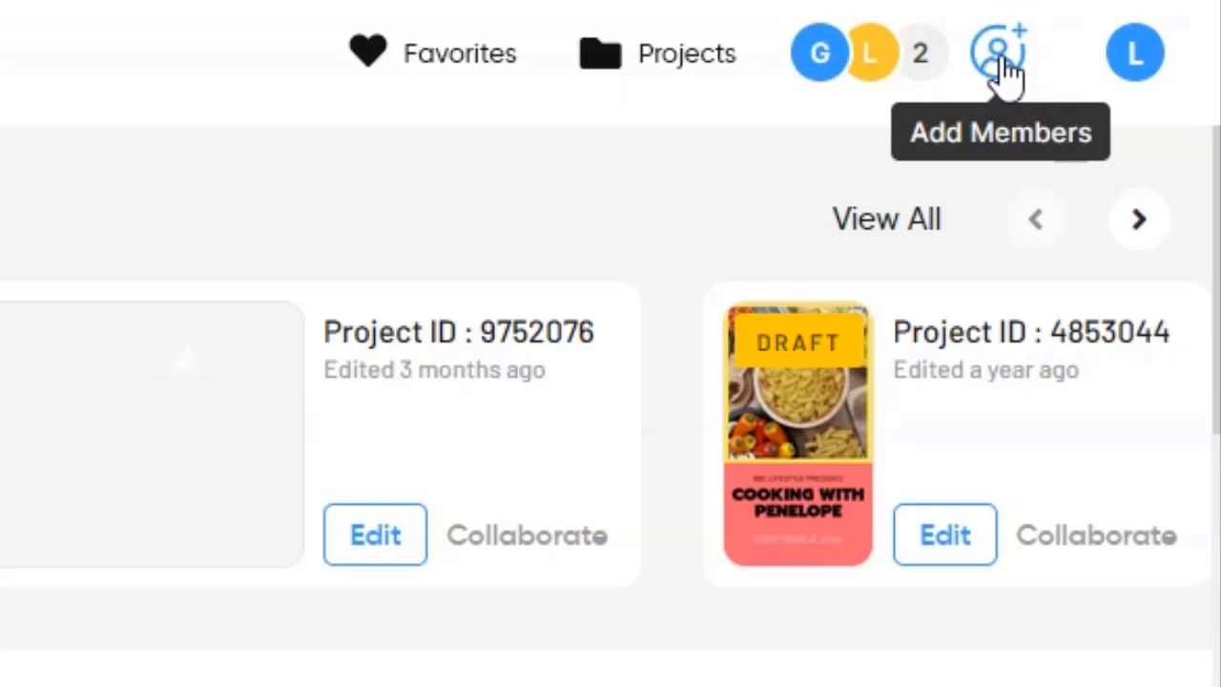
{"action": "left_click", "coordinate": [1001, 67]}
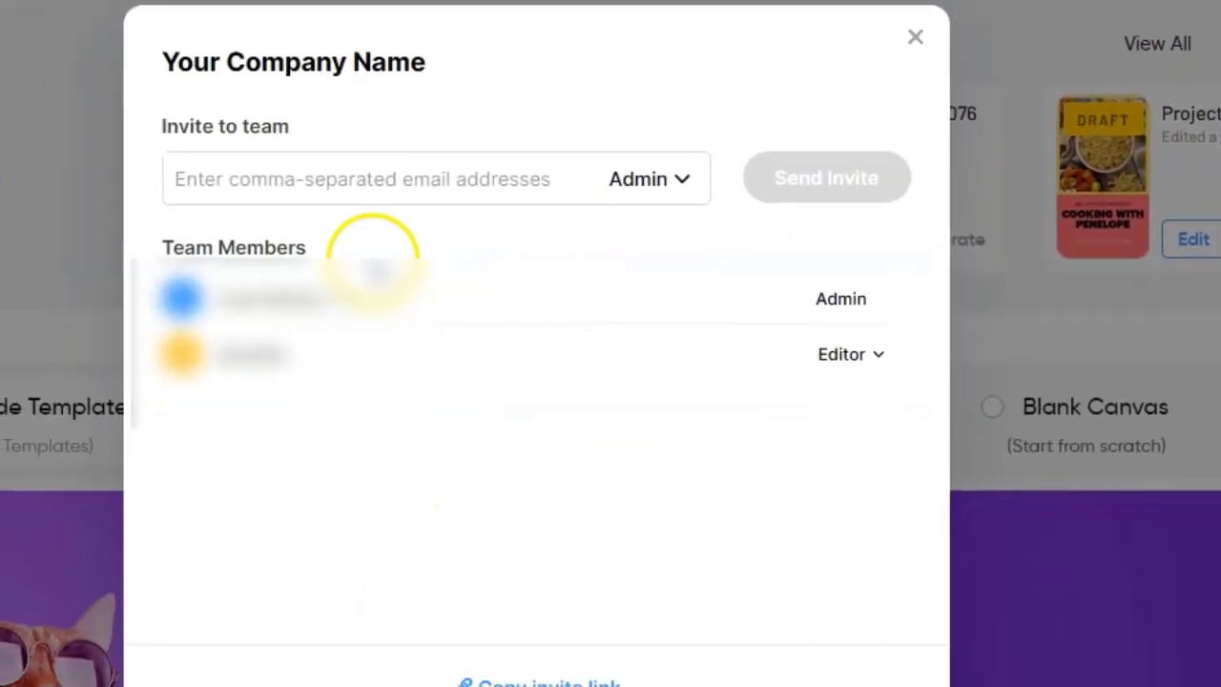
{"action": "left_click", "coordinate": [656, 181]}
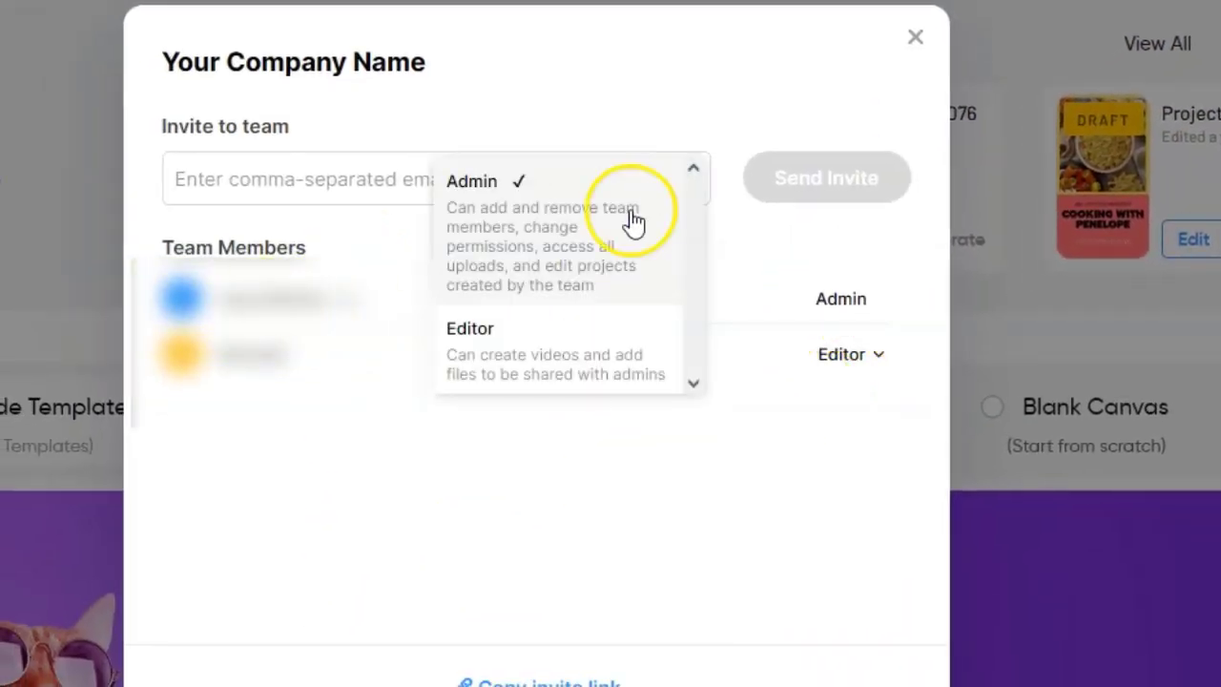
{"action": "left_click", "coordinate": [643, 98]}
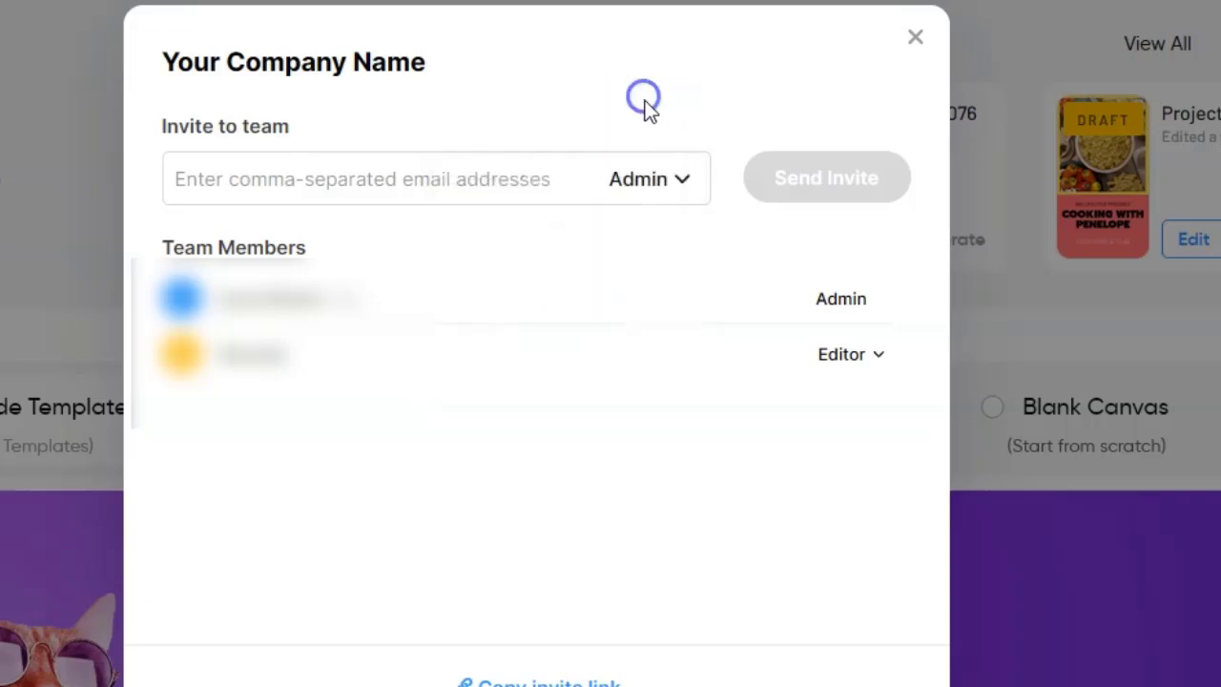
{"action": "left_click", "coordinate": [914, 37]}
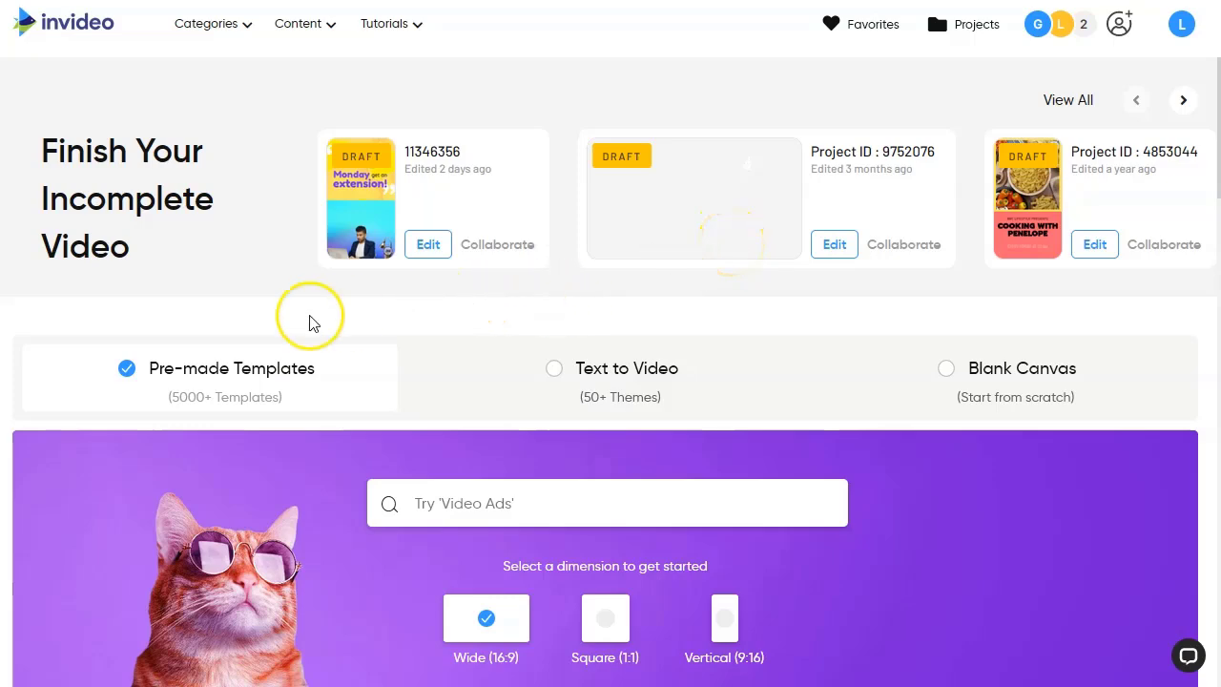
- Set the dimension for the pre-made templates to Vertical (9:16)
{"action": "scroll", "coordinate": [287, 324], "scroll_direction": "down", "scroll_amount": 2}
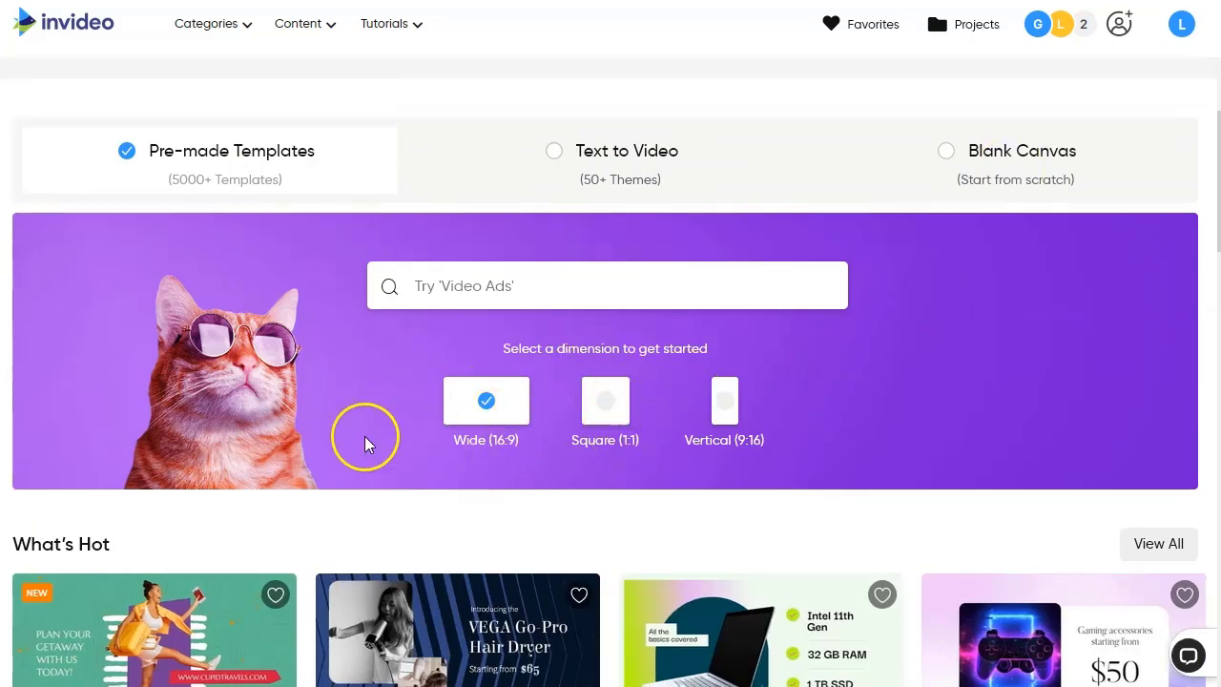
{"action": "left_click", "coordinate": [724, 405]}
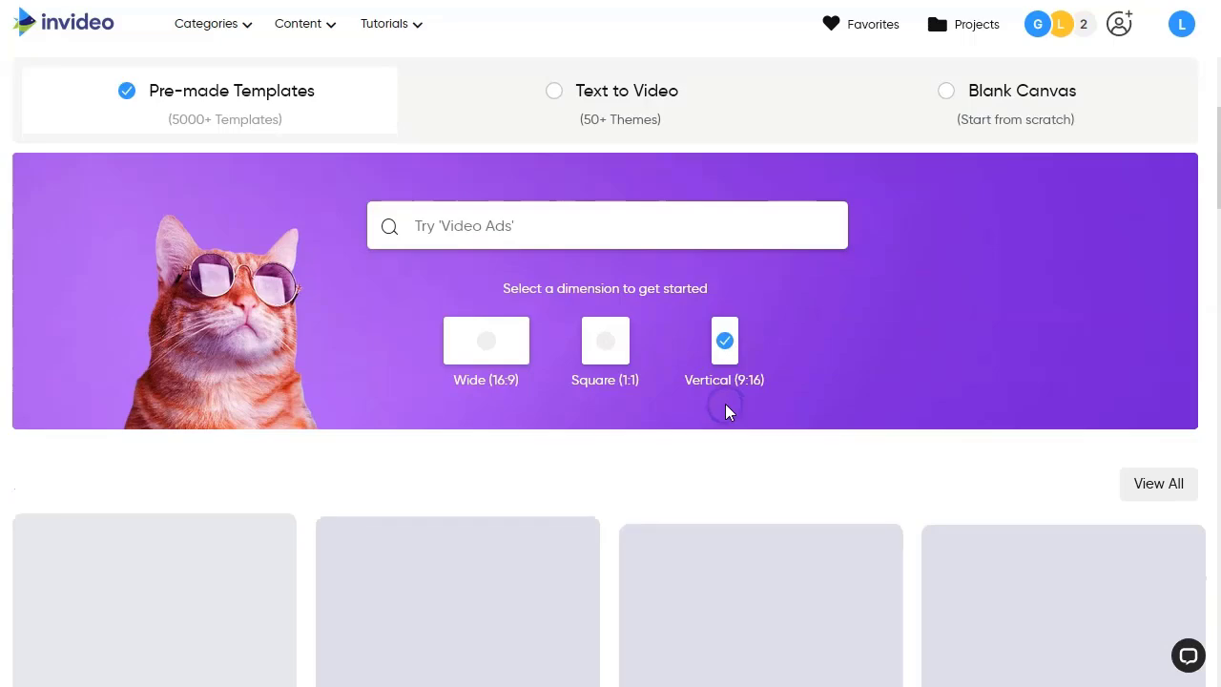
{"action": "left_click", "coordinate": [724, 361]}
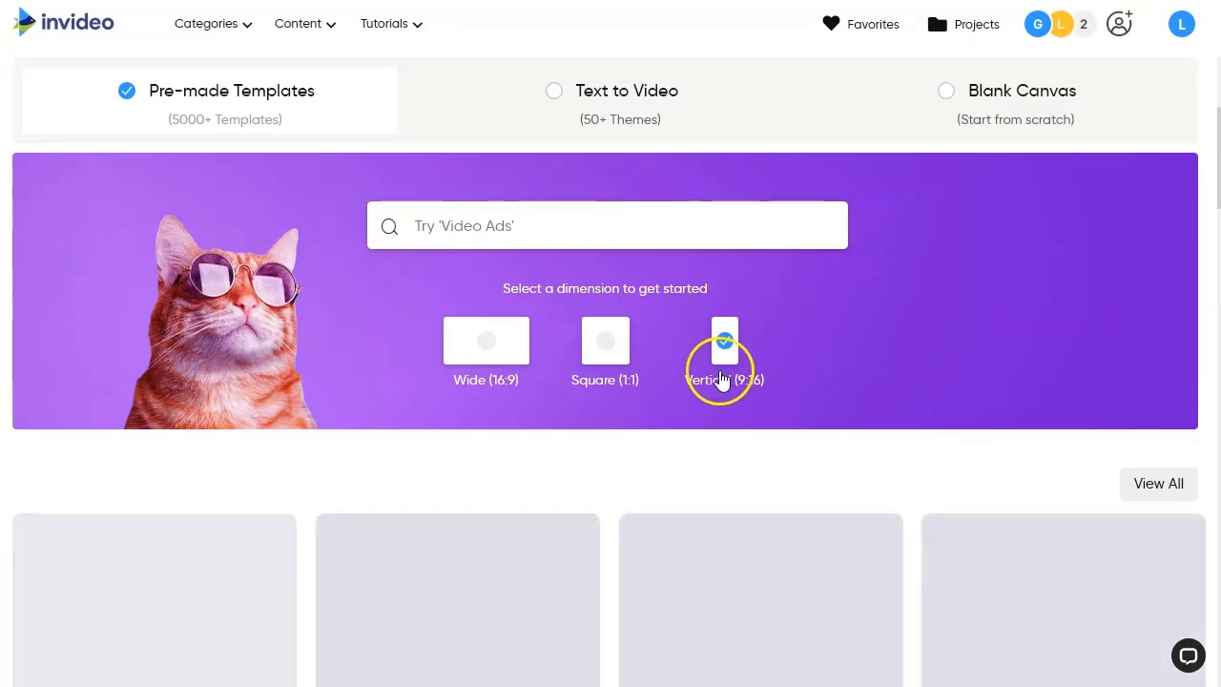
- Browse the vertical template collections from What's Trending through What's Hot and Recently Added down to Instagram stories
{"action": "scroll", "coordinate": [483, 461], "scroll_direction": "down", "scroll_amount": 3}
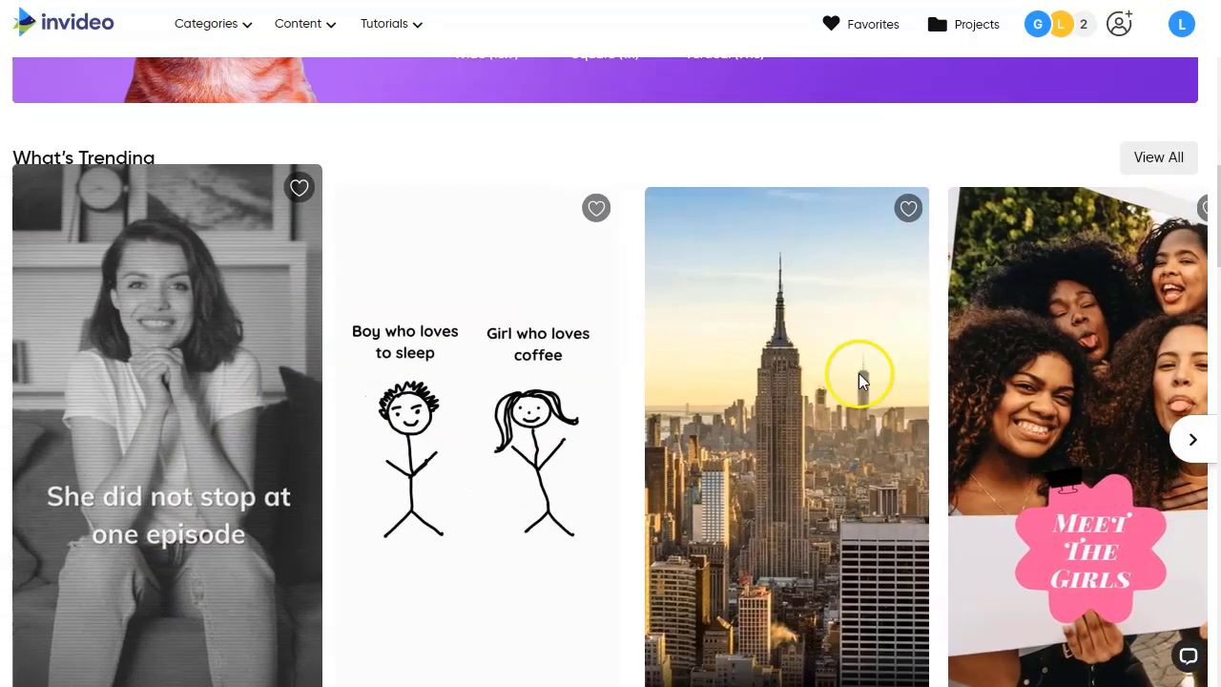
{"action": "scroll", "coordinate": [544, 403], "scroll_direction": "up", "scroll_amount": 1}
{"action": "scroll", "coordinate": [1003, 435], "scroll_direction": "down", "scroll_amount": 4}
{"action": "scroll", "coordinate": [1003, 435], "scroll_direction": "down", "scroll_amount": 5}
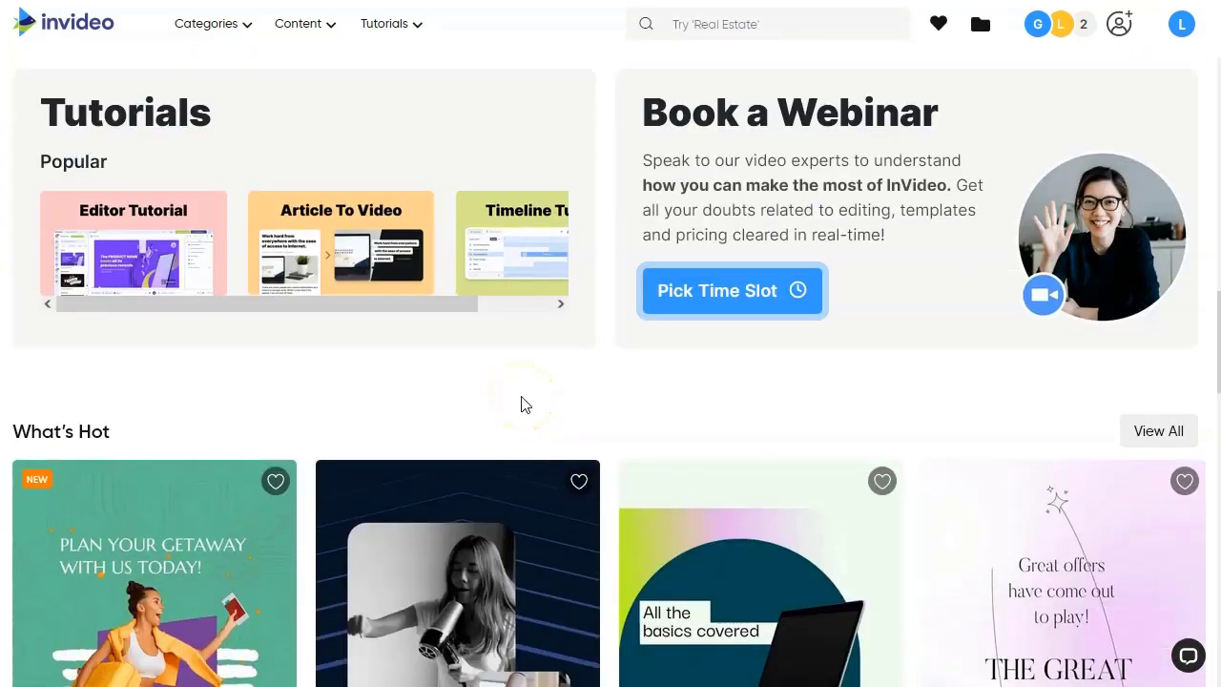
{"action": "scroll", "coordinate": [523, 405], "scroll_direction": "down", "scroll_amount": 5}
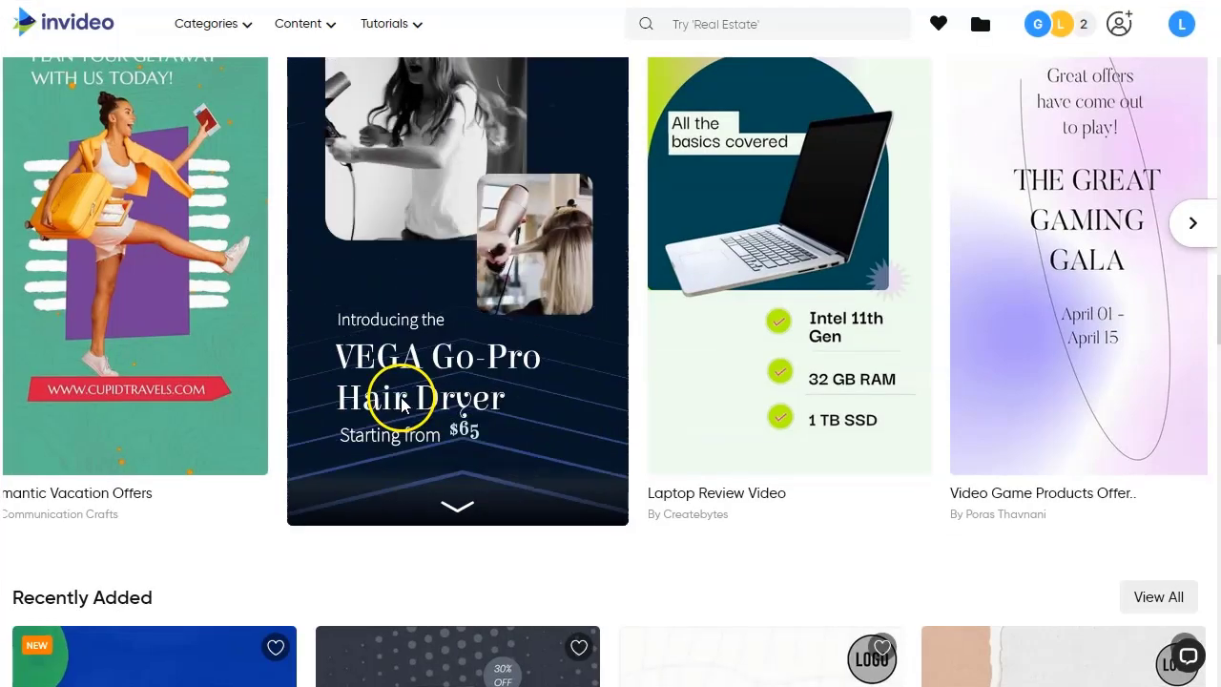
{"action": "scroll", "coordinate": [562, 320], "scroll_direction": "down", "scroll_amount": 5}
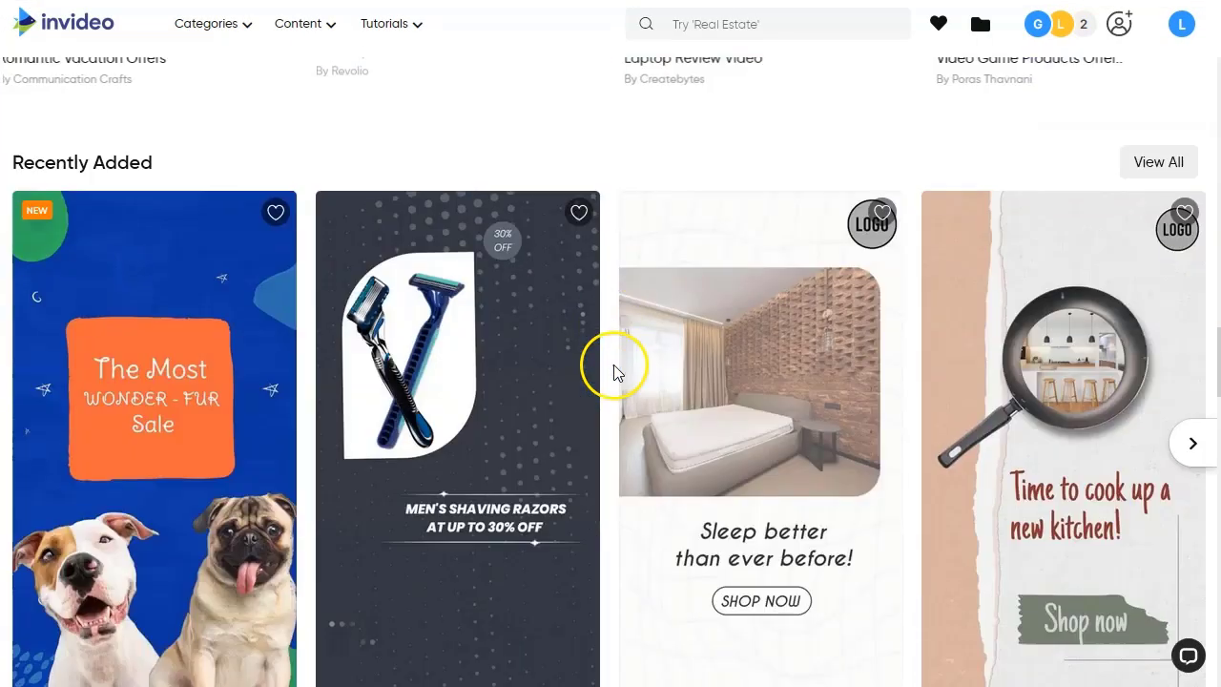
{"action": "scroll", "coordinate": [143, 259], "scroll_direction": "up", "scroll_amount": 1}
{"action": "scroll", "coordinate": [60, 491], "scroll_direction": "up", "scroll_amount": 2}
{"action": "scroll", "coordinate": [194, 490], "scroll_direction": "down", "scroll_amount": 2}
{"action": "scroll", "coordinate": [194, 489], "scroll_direction": "down", "scroll_amount": 3}
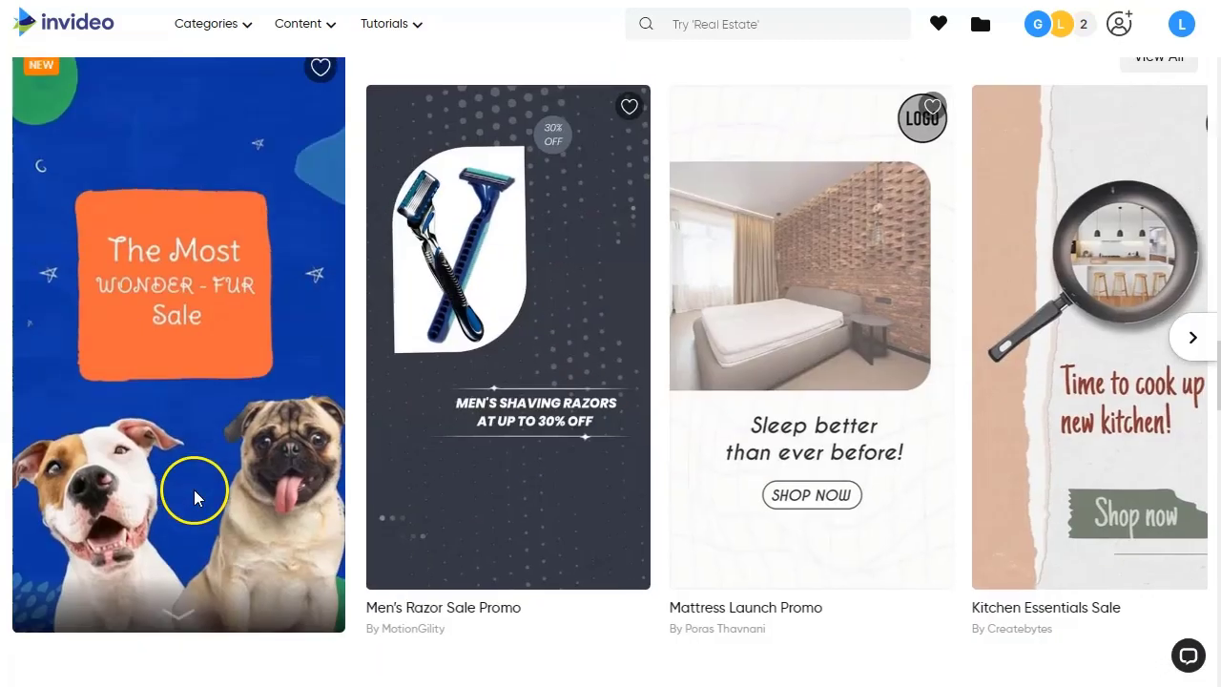
{"action": "scroll", "coordinate": [251, 408], "scroll_direction": "down", "scroll_amount": 5}
{"action": "scroll", "coordinate": [251, 408], "scroll_direction": "down", "scroll_amount": 5}
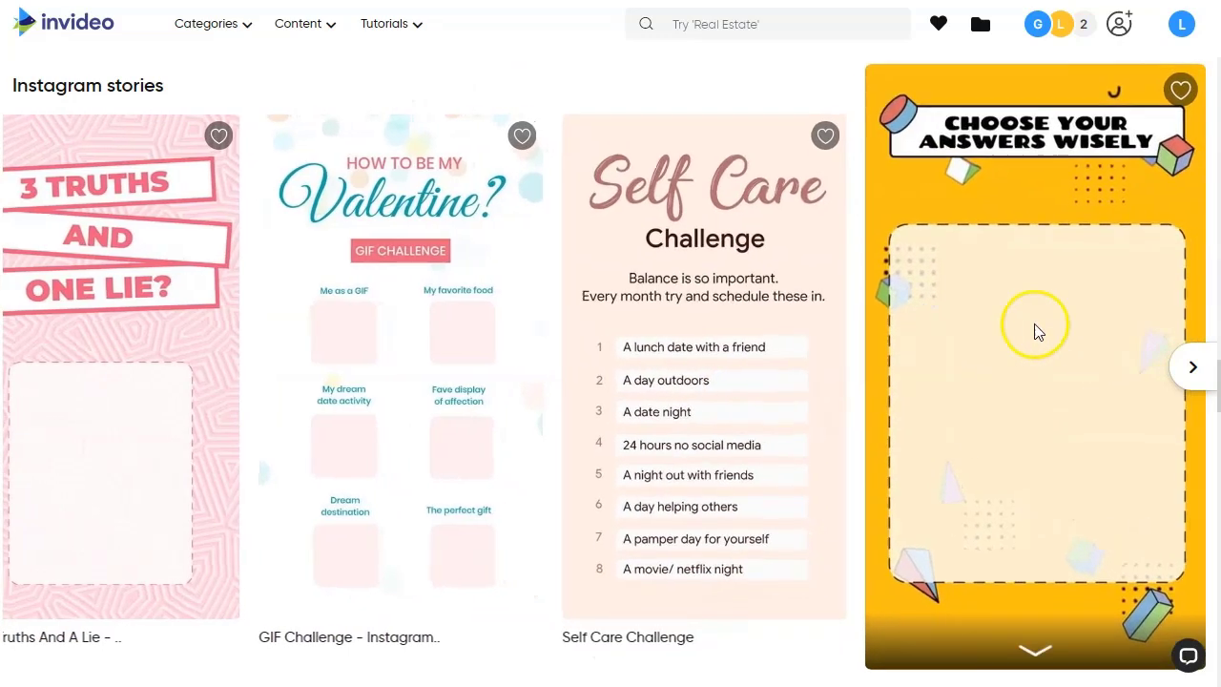
{"action": "scroll", "coordinate": [1096, 334], "scroll_direction": "down", "scroll_amount": 1}
{"action": "scroll", "coordinate": [1095, 343], "scroll_direction": "down", "scroll_amount": 1}
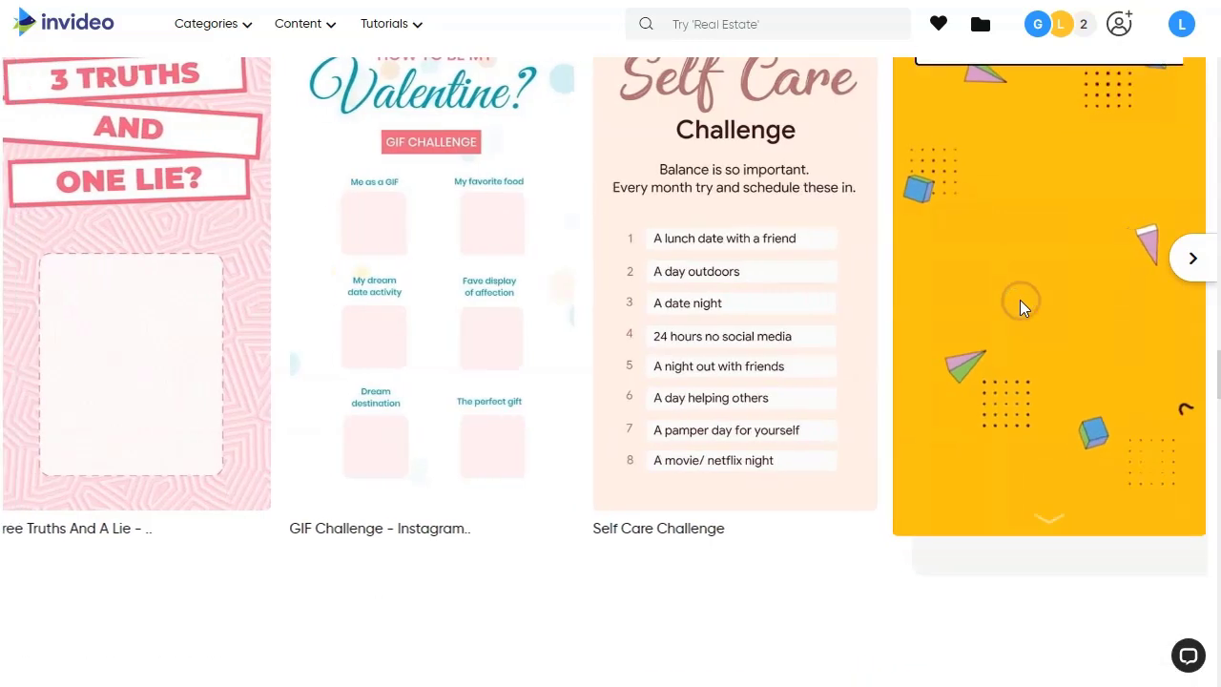
- Preview the Get To Know Your Followers template from Instagram stories and start a Vertical (9:16) project with it
{"action": "left_click", "coordinate": [1019, 303]}
{"action": "scroll", "coordinate": [638, 387], "scroll_direction": "up", "scroll_amount": 3}
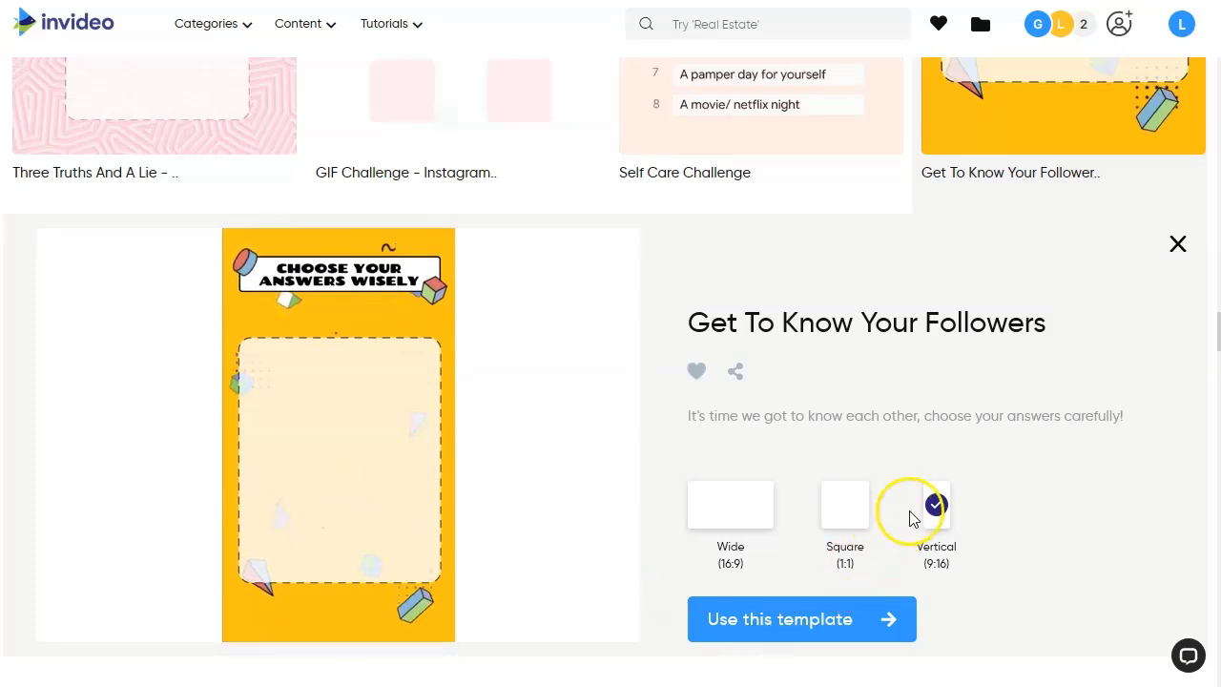
{"action": "left_click", "coordinate": [828, 620]}
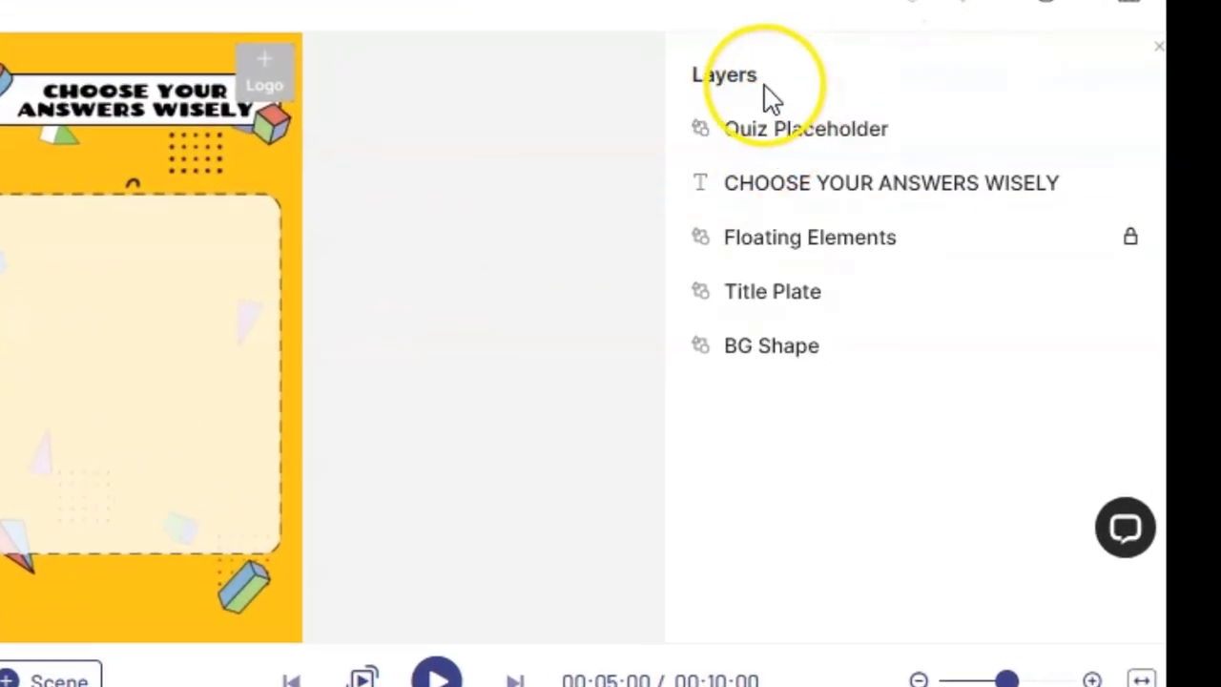
{"action": "left_click_drag", "start_coordinate": [767, 128], "coordinate": [798, 264]}
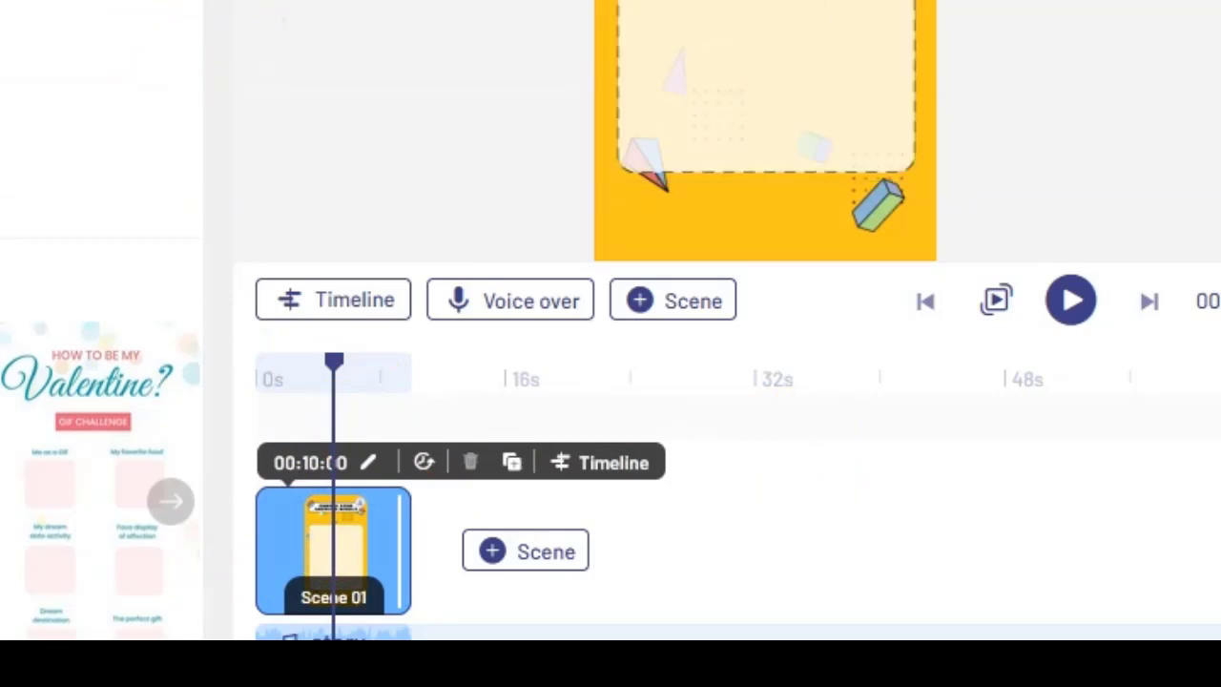
- Browse the editor's template library and open the Three truths and a lie template from Instagram stories
{"action": "scroll", "coordinate": [229, 6], "scroll_direction": "down", "scroll_amount": 5}
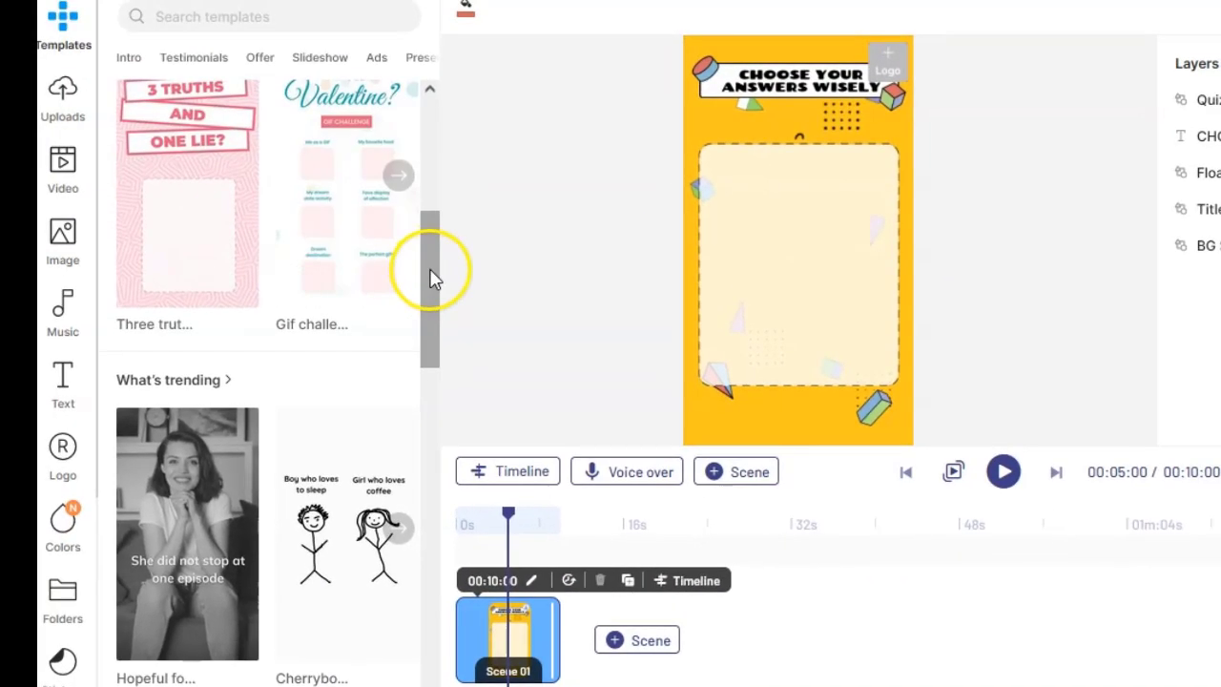
{"action": "left_click_drag", "start_coordinate": [225, 18], "coordinate": [235, 133]}
{"action": "left_click_drag", "start_coordinate": [437, 351], "coordinate": [430, 436]}
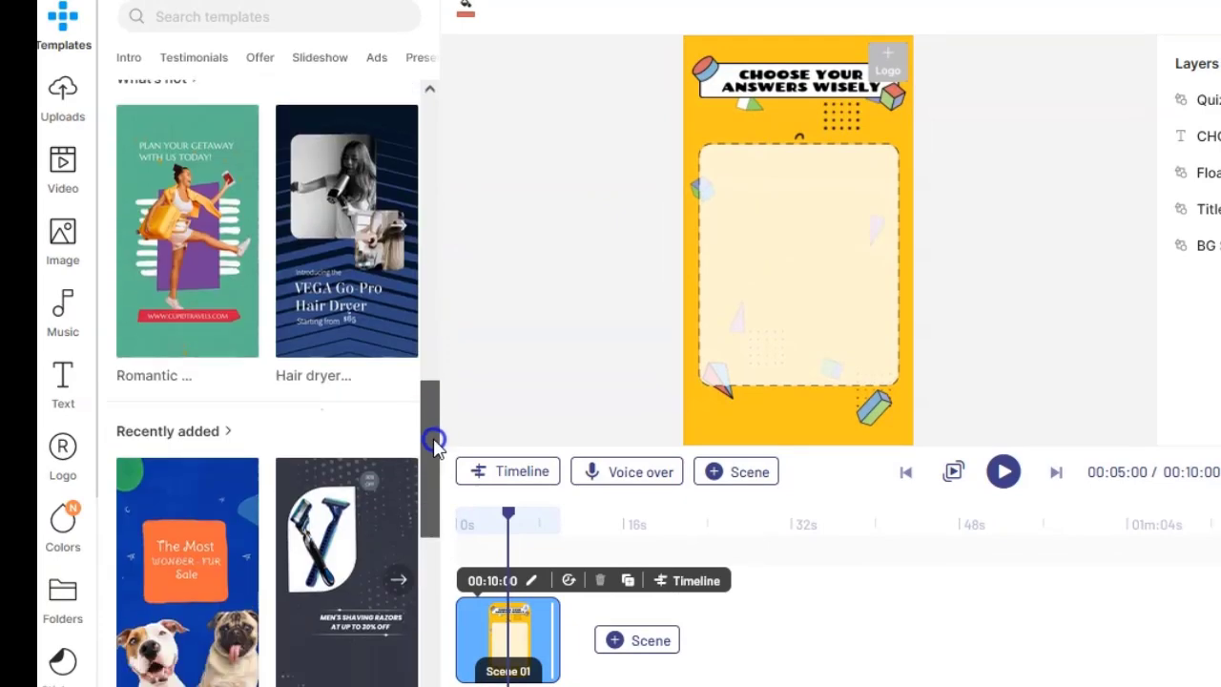
{"action": "scroll", "coordinate": [286, 409], "scroll_direction": "down", "scroll_amount": 6}
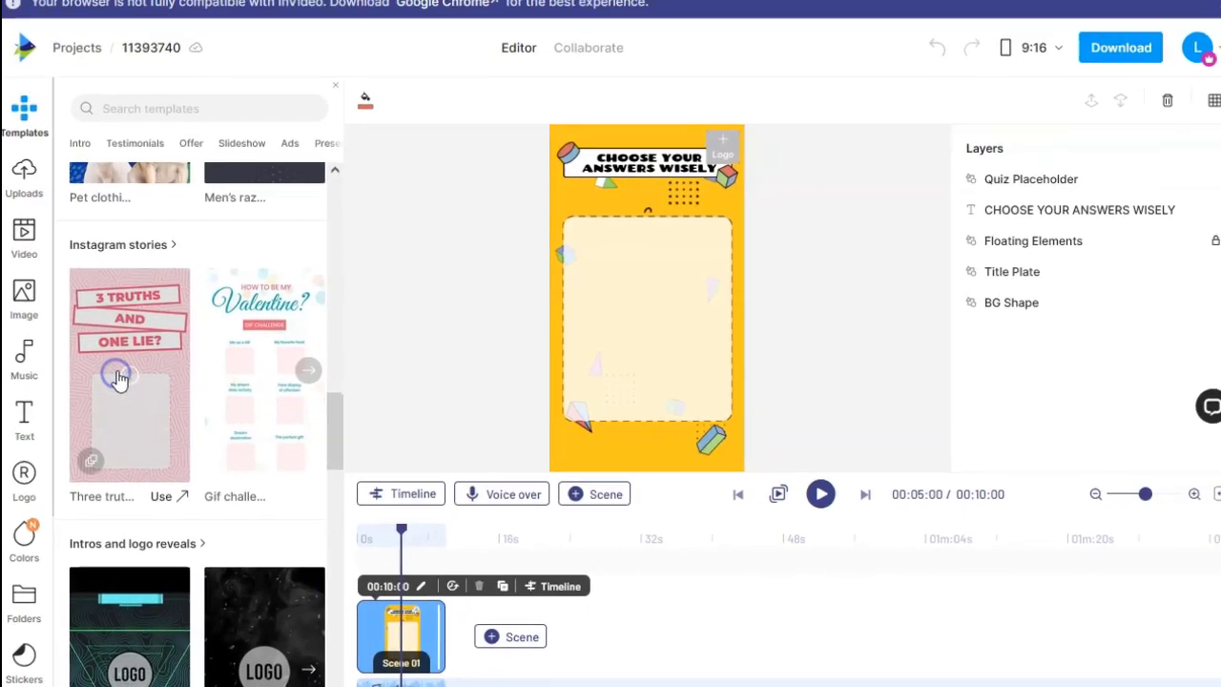
{"action": "left_click", "coordinate": [152, 372]}
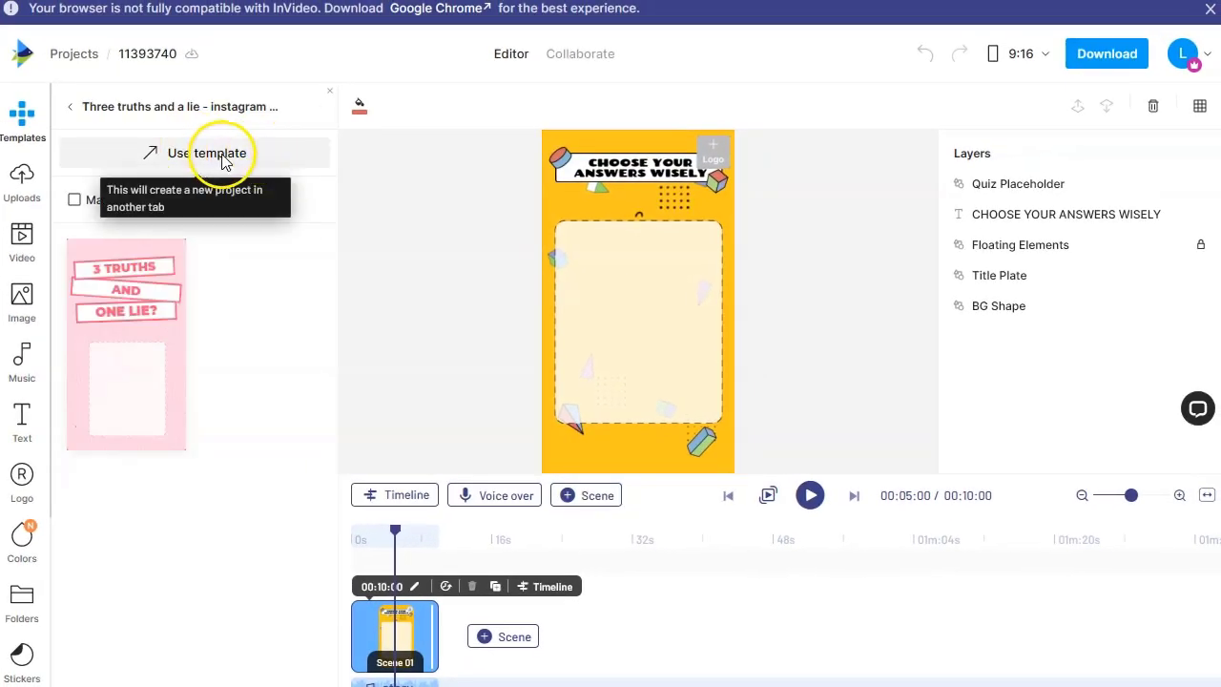
- Create a new project from the Three truths and a lie template
{"action": "left_click", "coordinate": [222, 156]}
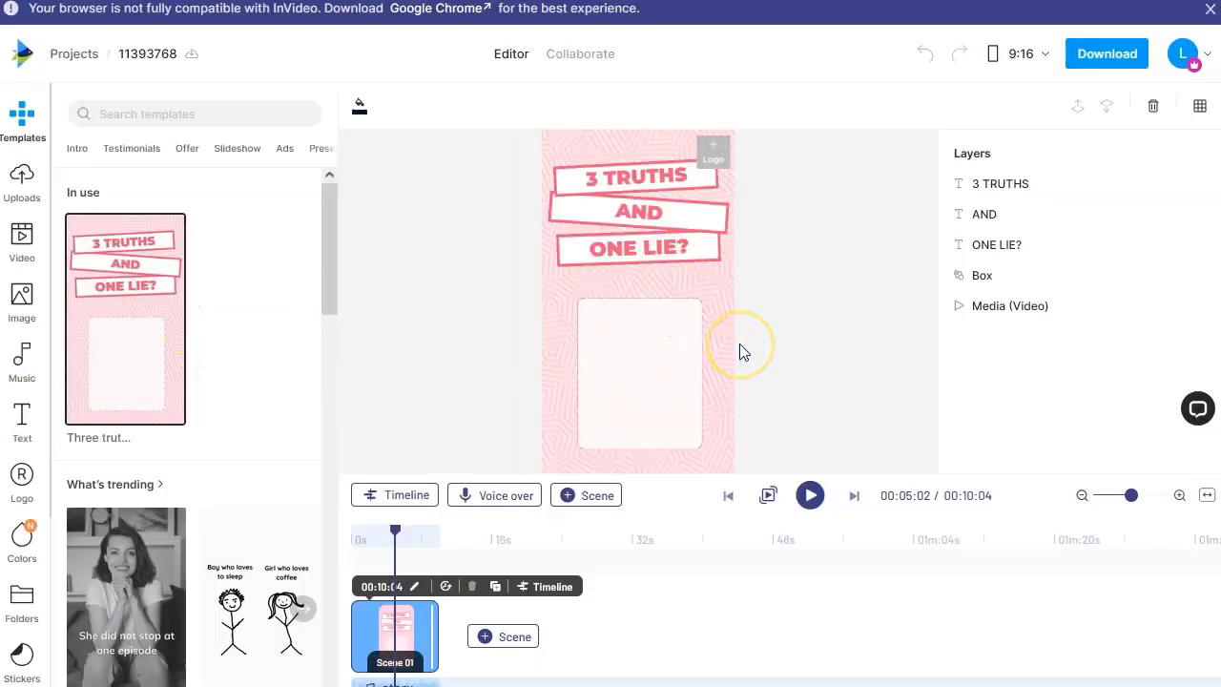
{"action": "left_click", "coordinate": [579, 373]}
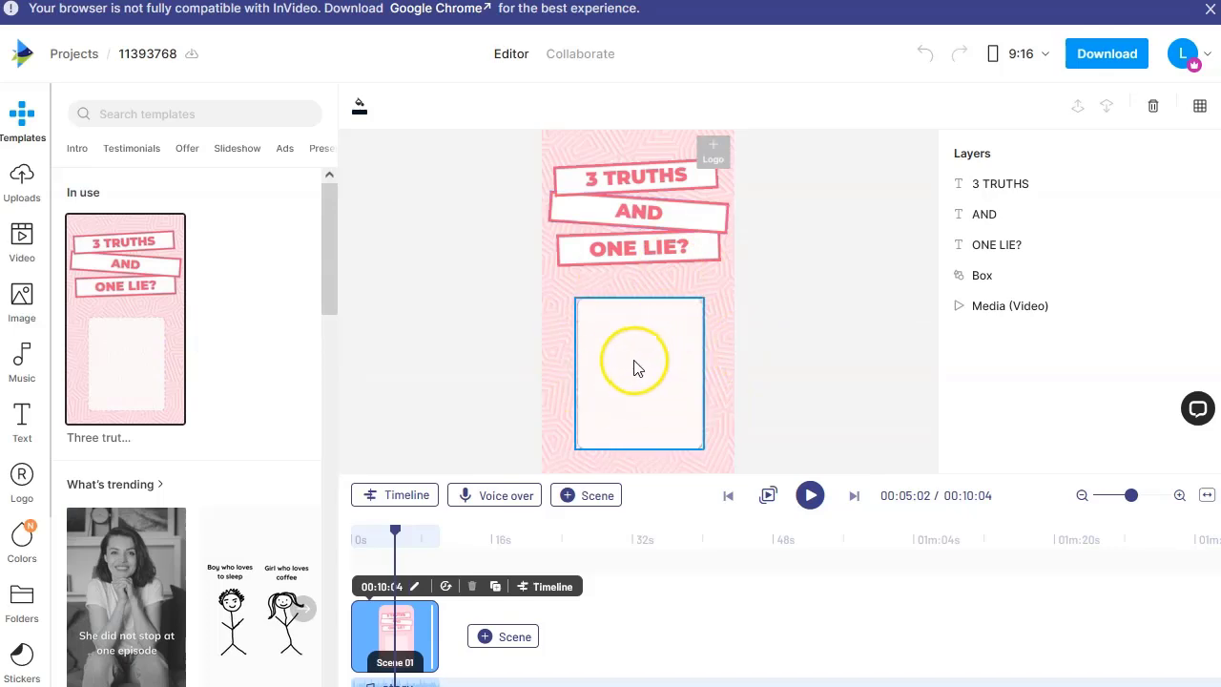
- Change the three title lines to 3 VERDADES, Y and UNA MENTIRA
{"action": "left_click", "coordinate": [1009, 188]}
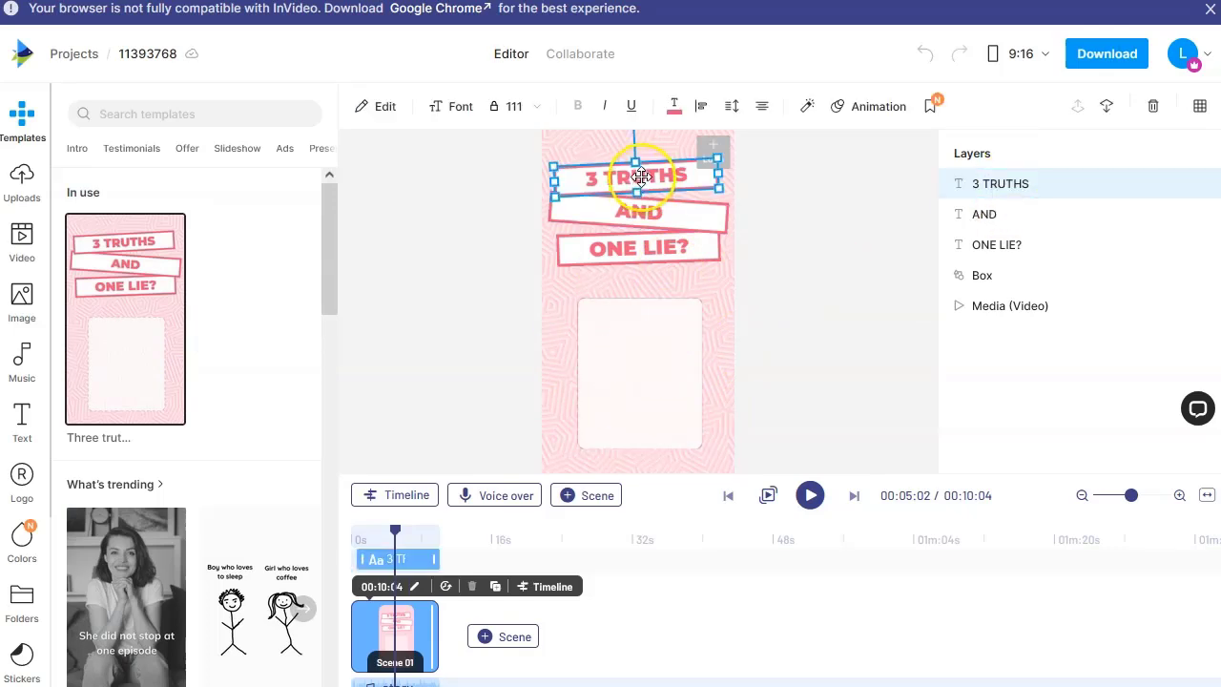
{"action": "double_click", "coordinate": [639, 176]}
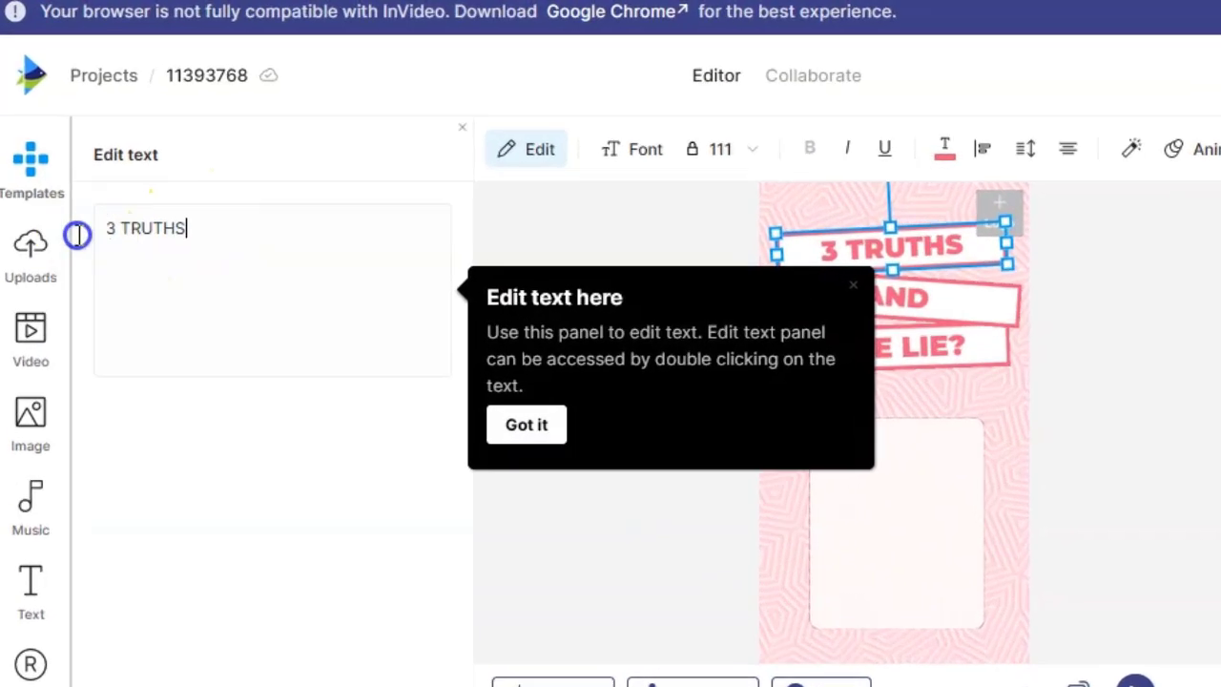
{"action": "left_click_drag", "start_coordinate": [54, 167], "coordinate": [338, 309]}
{"action": "type", "text": "3 "}
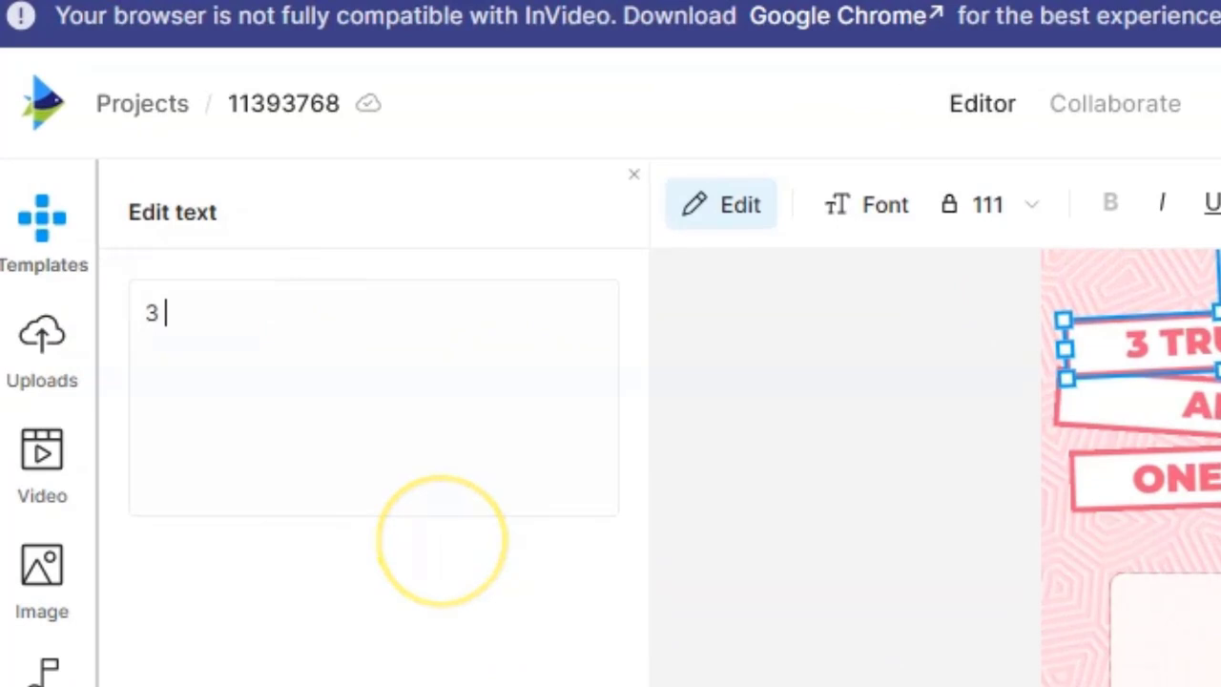
{"action": "type", "text": "VERDADES"}
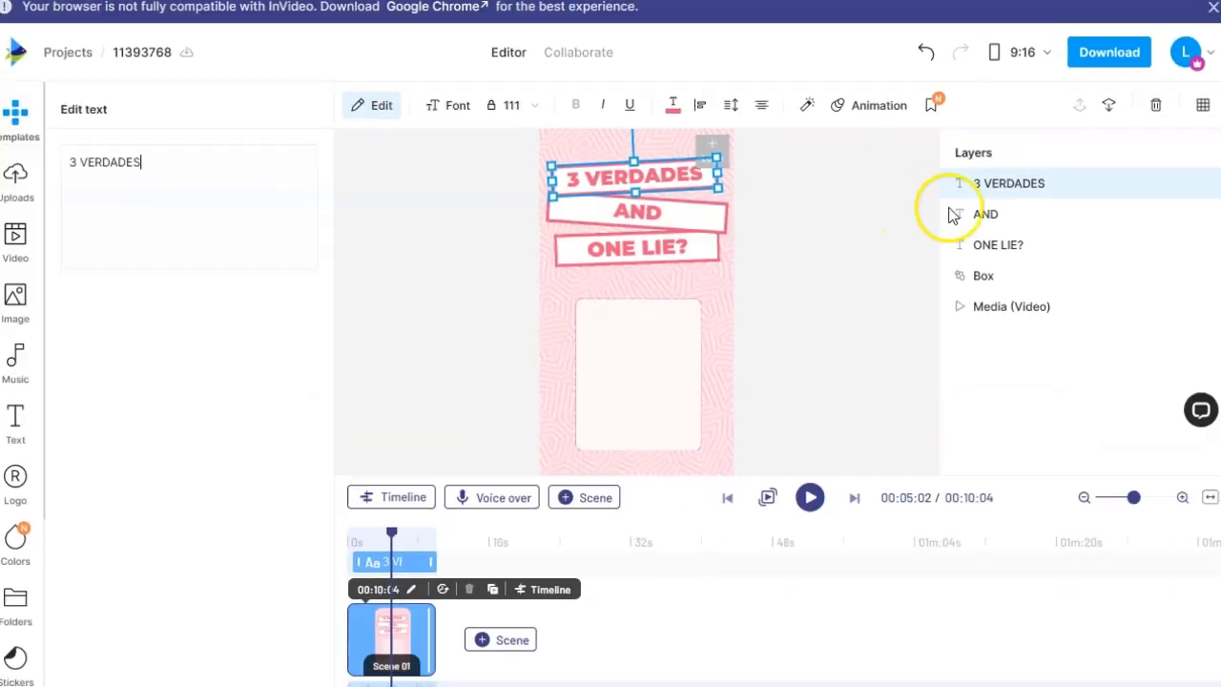
{"action": "left_click", "coordinate": [985, 213]}
{"action": "double_click", "coordinate": [106, 164]}
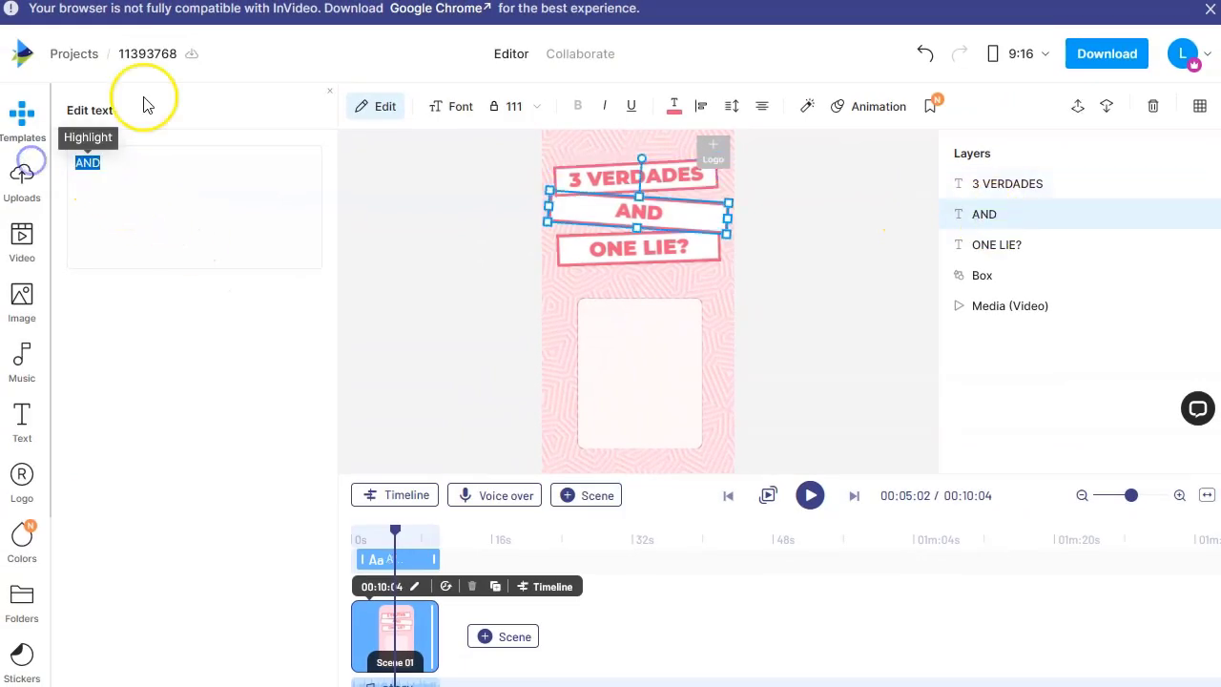
{"action": "type", "text": "Y"}
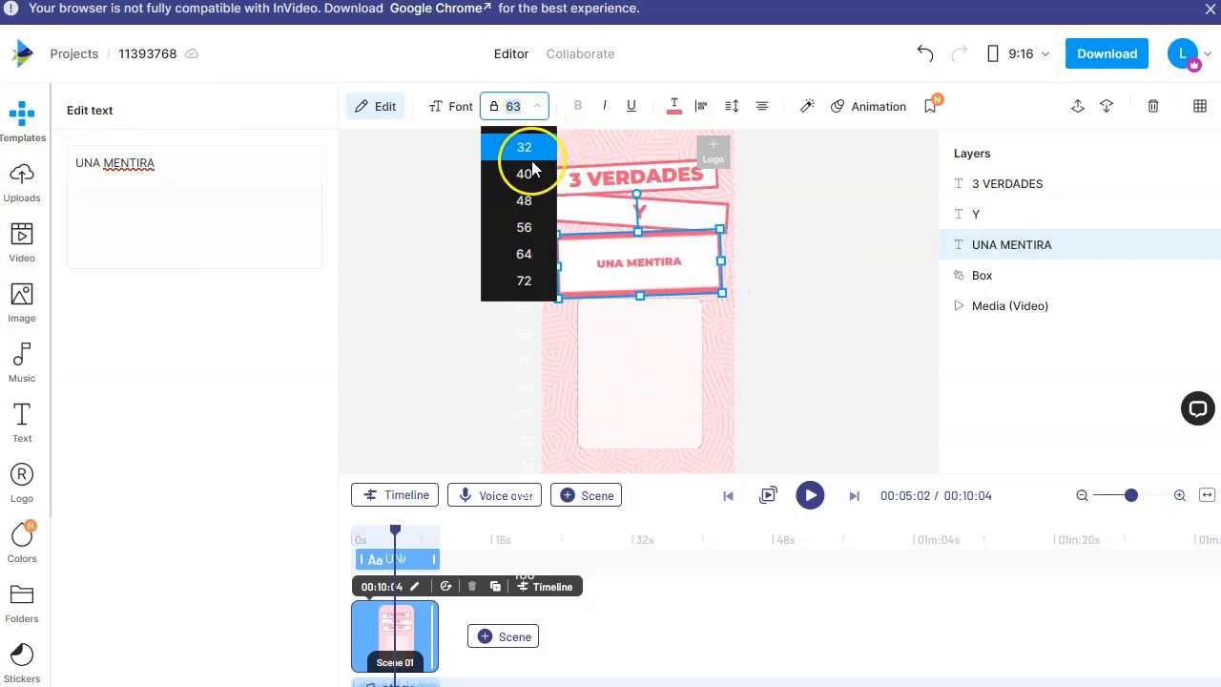
- Set the font size of the UNA MENTIRA title line to 120
{"action": "left_click", "coordinate": [523, 280]}
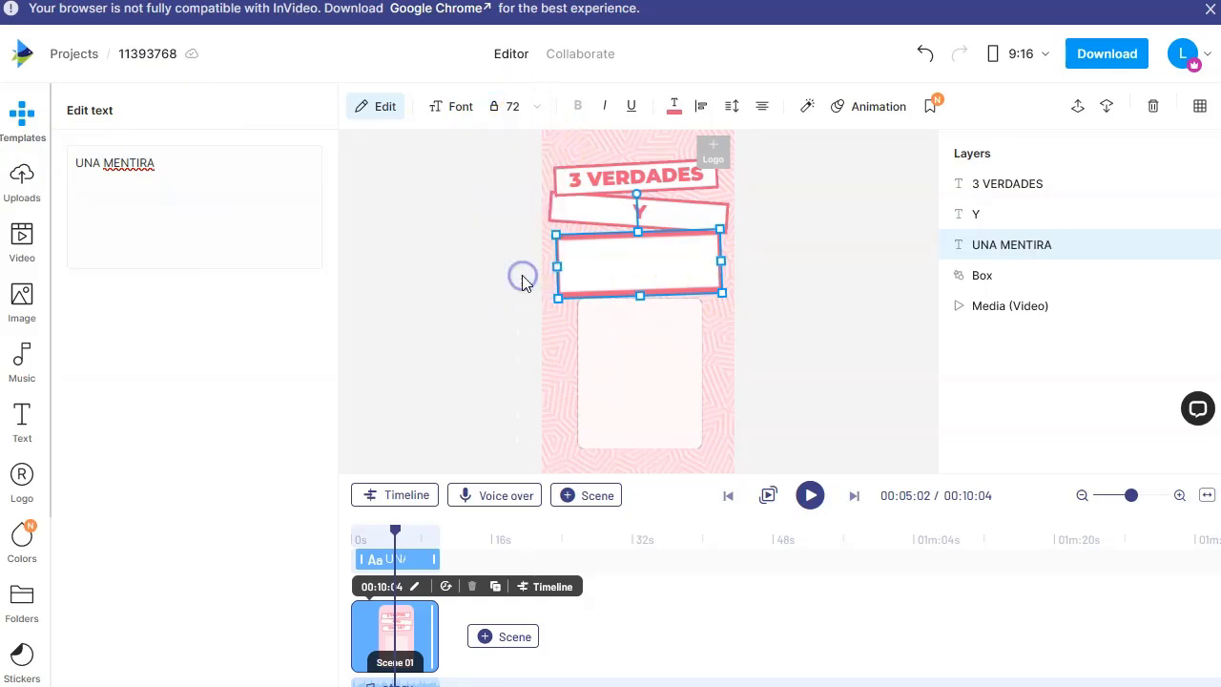
{"action": "left_click", "coordinate": [532, 107]}
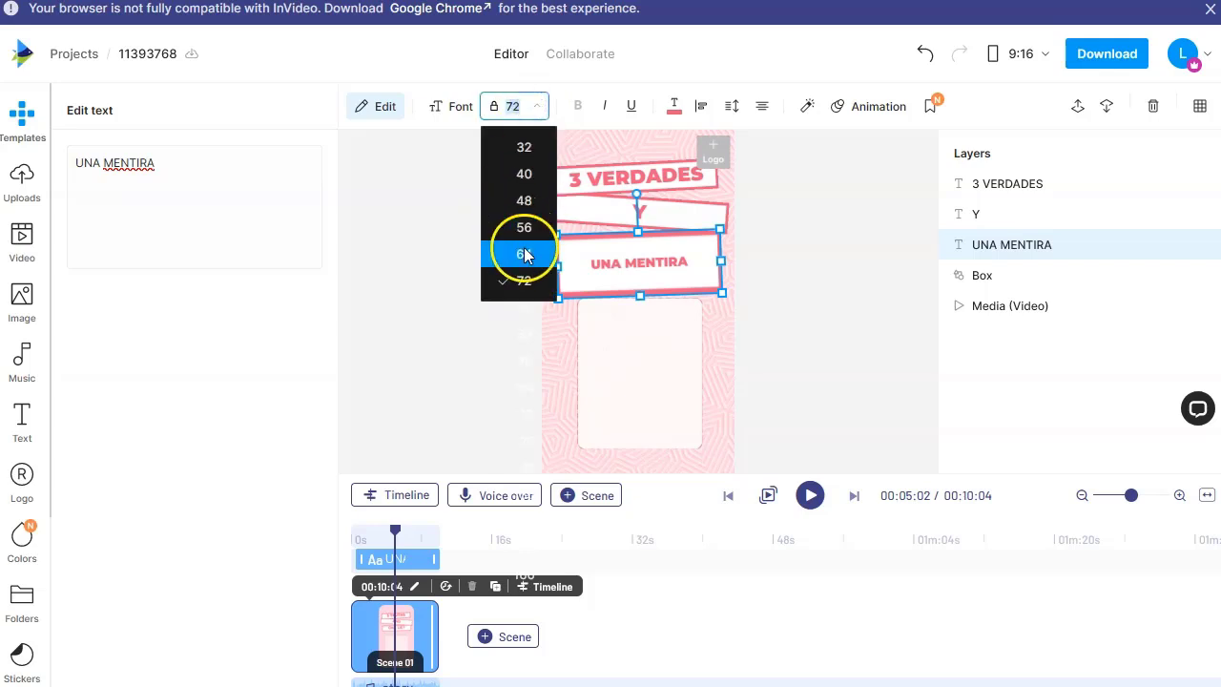
{"action": "left_click", "coordinate": [515, 107]}
{"action": "left_click", "coordinate": [515, 110]}
{"action": "type", "text": "12"}
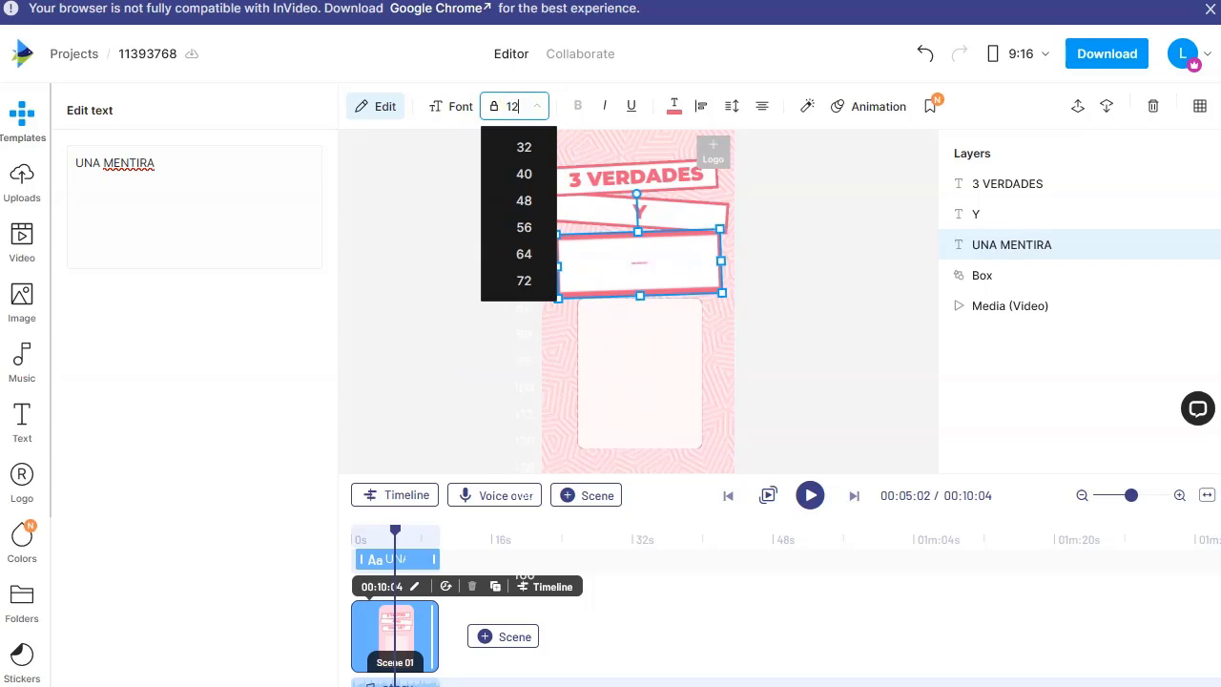
{"action": "type", "text": "0"}
{"action": "left_click", "coordinate": [223, 425]}
{"action": "left_click", "coordinate": [648, 222]}
{"action": "left_click", "coordinate": [845, 303]}
{"action": "left_click", "coordinate": [621, 357]}
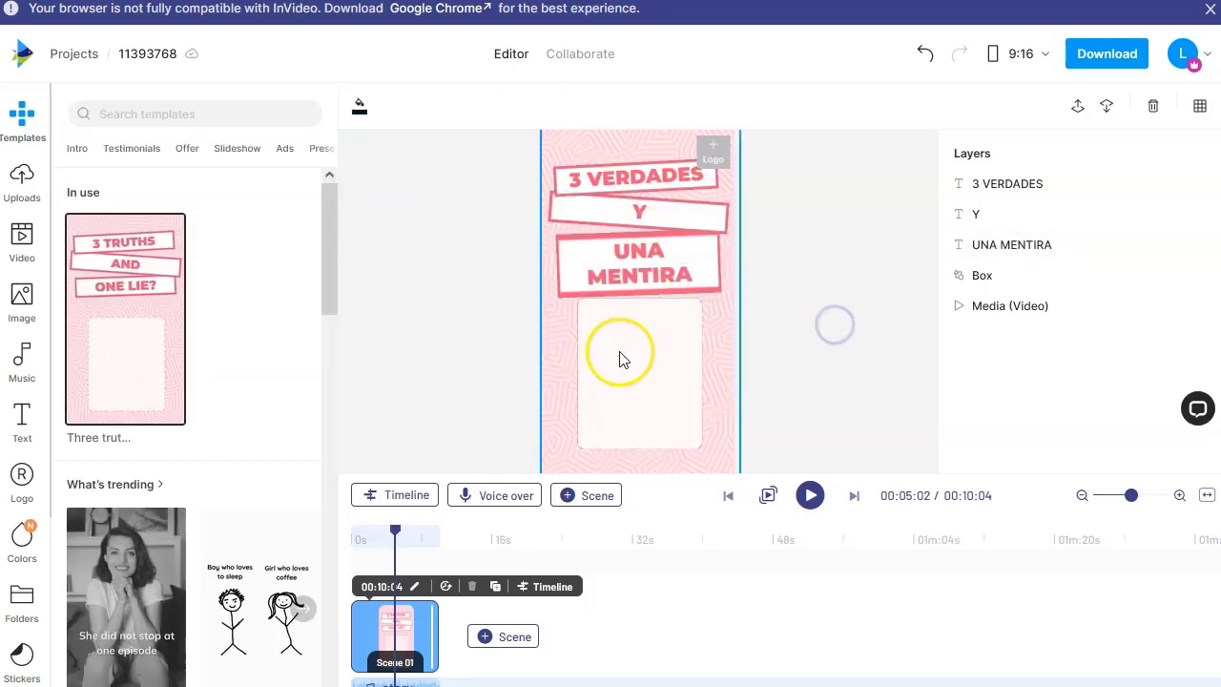
- Add the 5-second iStock video of hands using a phone to the scene, previewing its frames without trimming it
{"action": "left_click", "coordinate": [997, 276]}
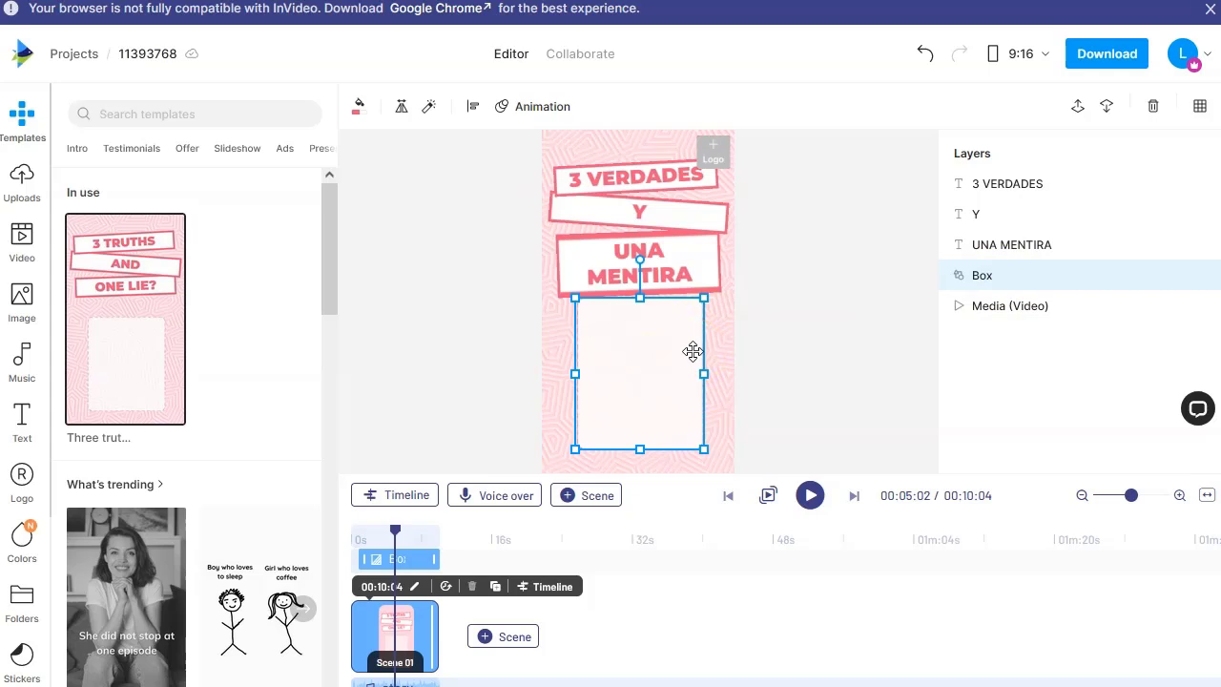
{"action": "left_click", "coordinate": [22, 238]}
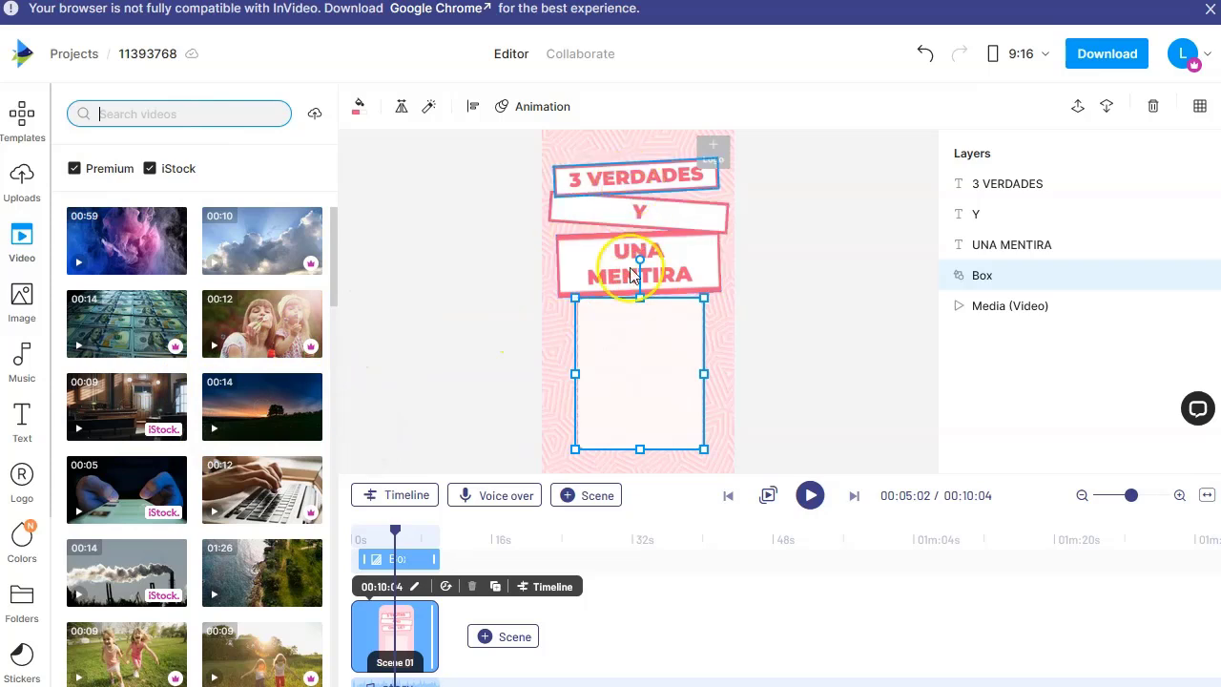
{"action": "scroll", "coordinate": [122, 408], "scroll_direction": "down", "scroll_amount": 1}
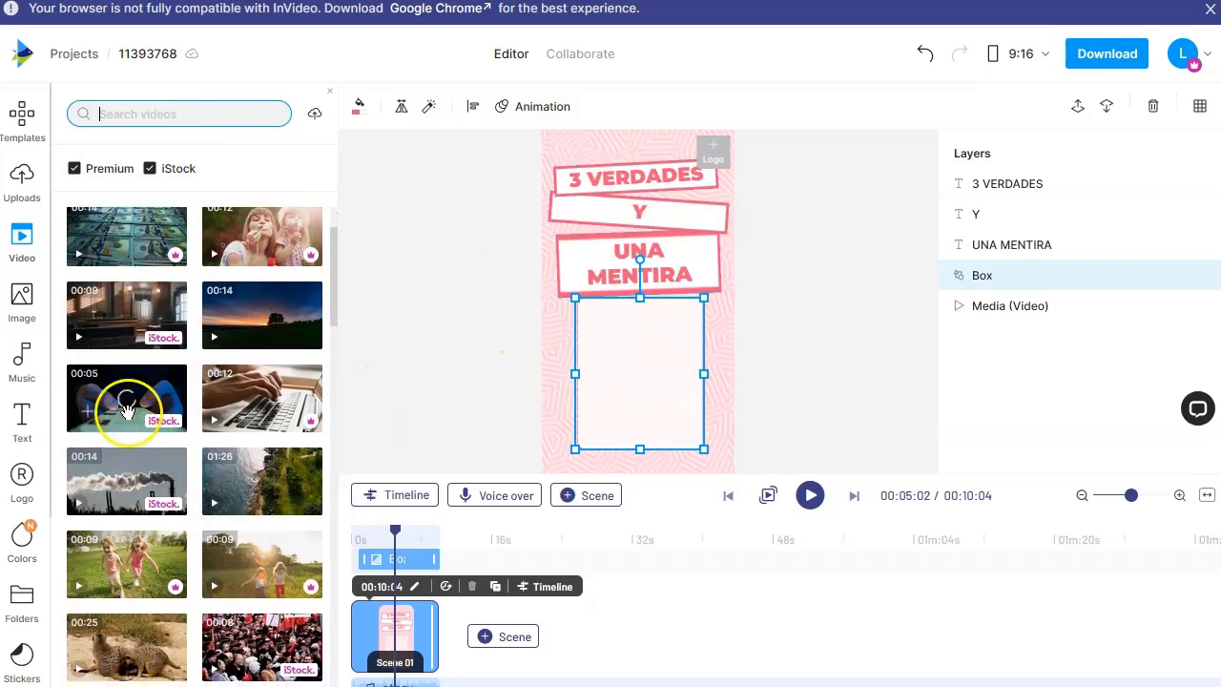
{"action": "mouse_move", "coordinate": [165, 425]}
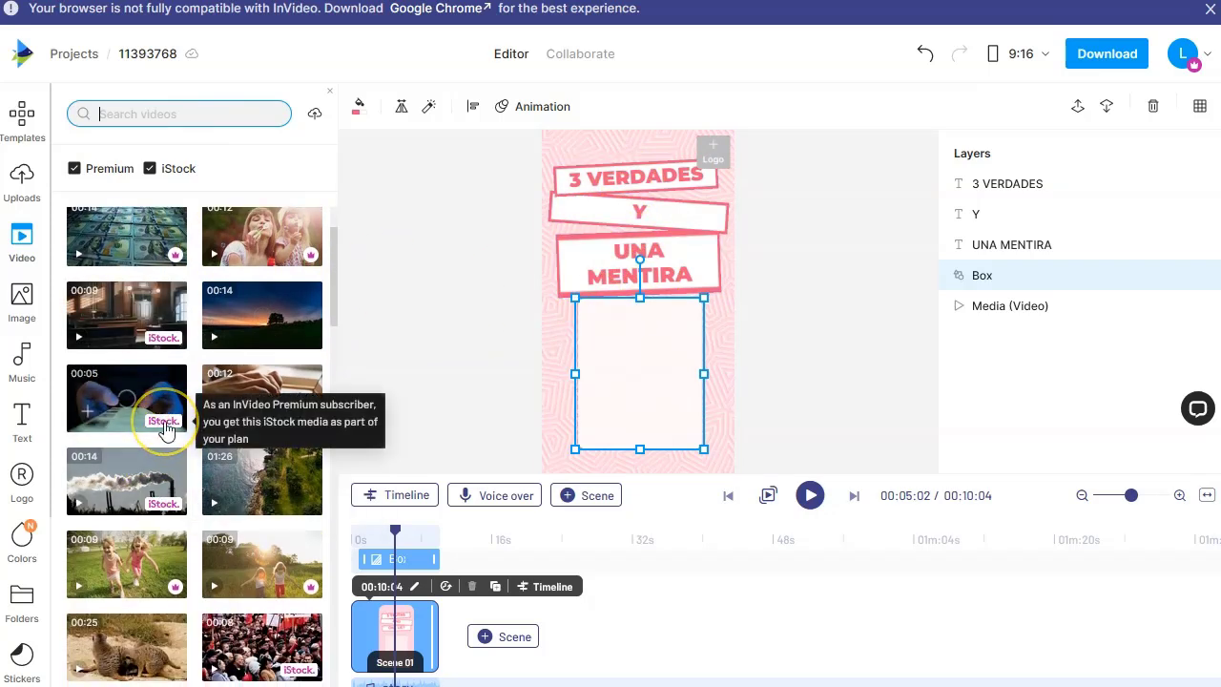
{"action": "left_click", "coordinate": [109, 401]}
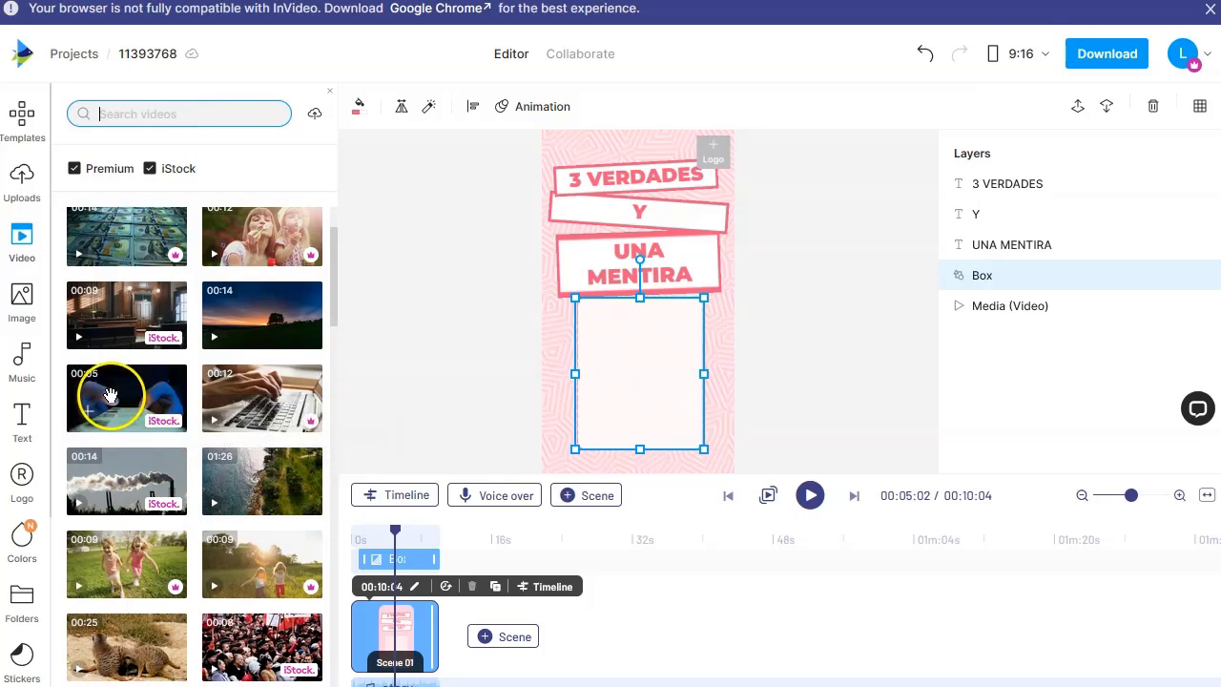
{"action": "left_click", "coordinate": [88, 413]}
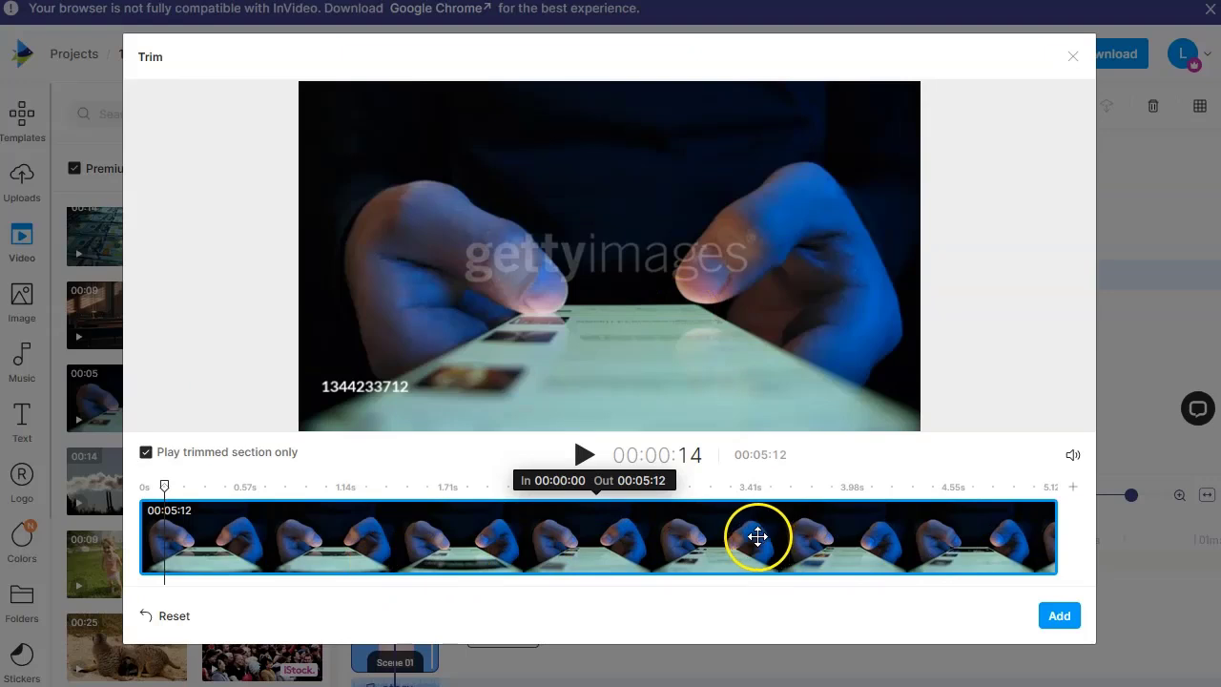
{"action": "left_click_drag", "start_coordinate": [186, 488], "coordinate": [317, 497]}
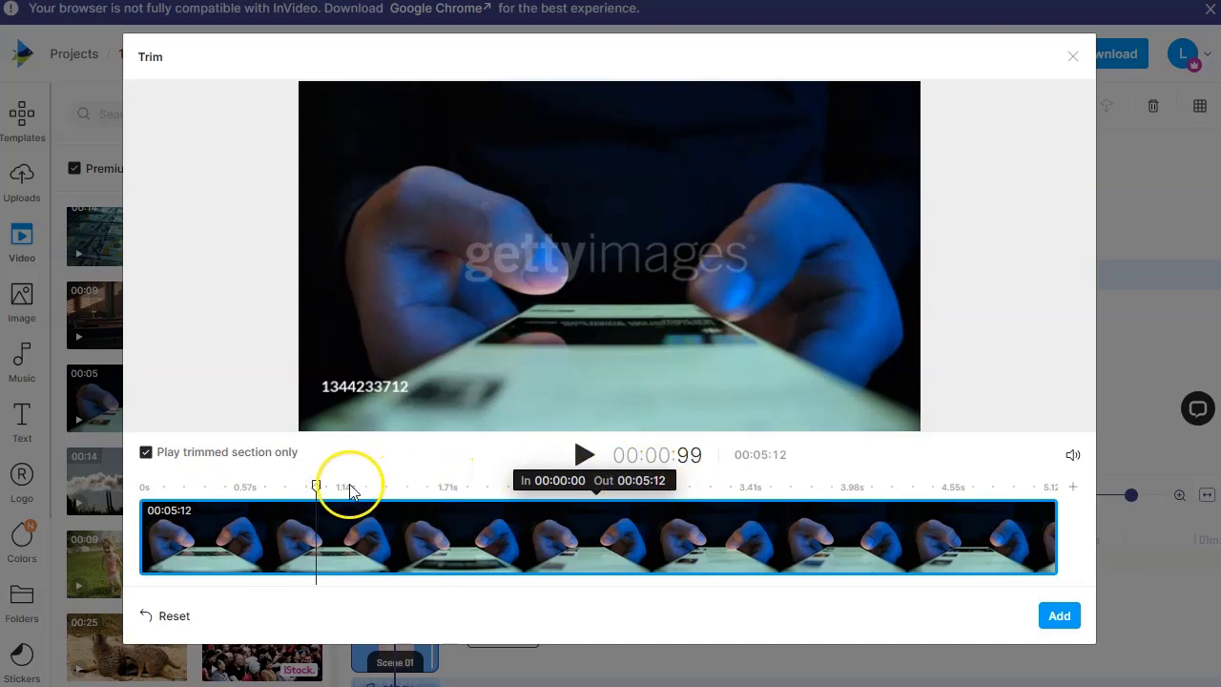
{"action": "left_click_drag", "start_coordinate": [316, 491], "coordinate": [477, 490]}
{"action": "left_click", "coordinate": [1059, 615]}
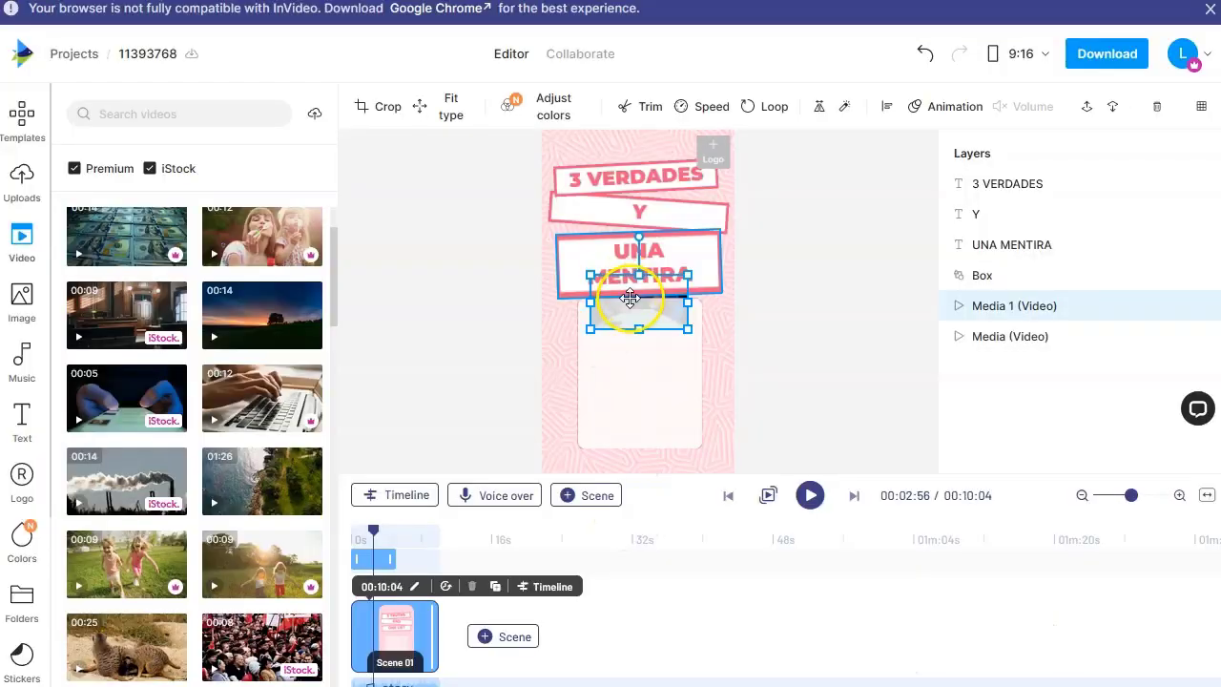
- Move the box slightly down, away from the UNA MENTIRA title line
{"action": "left_click", "coordinate": [633, 335]}
{"action": "left_click_drag", "start_coordinate": [634, 335], "coordinate": [633, 322]}
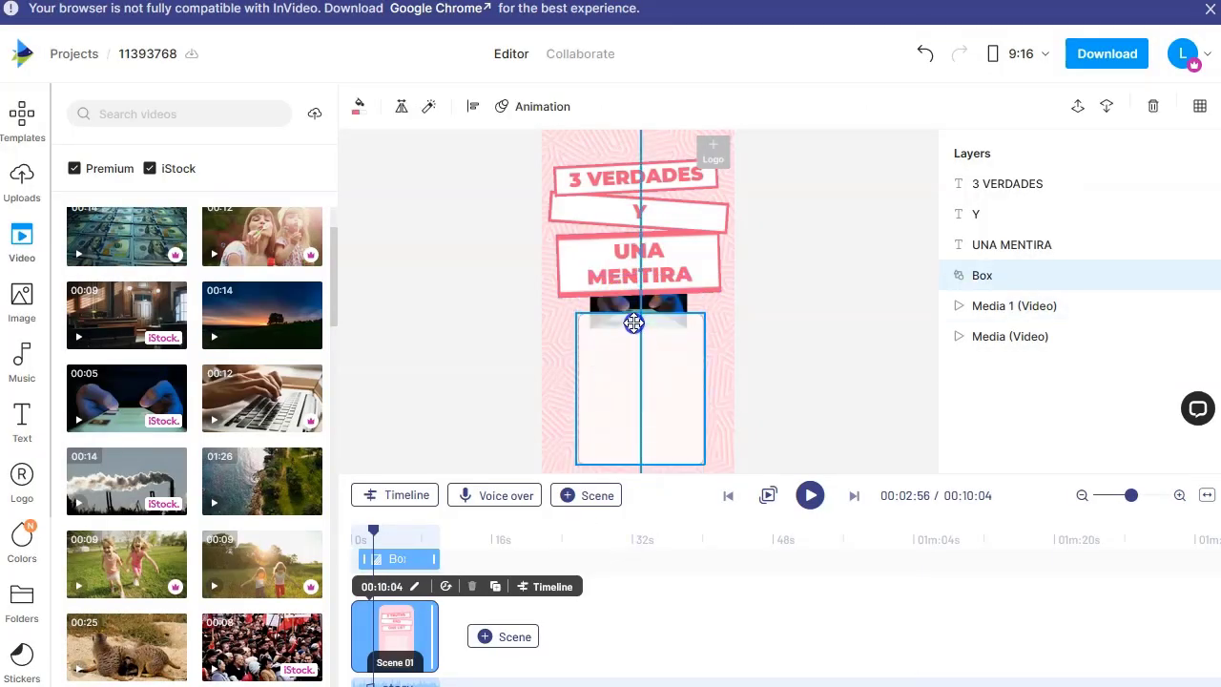
- Place the phone video's layer above the Box layer and enlarge the video to fill the box
{"action": "left_click", "coordinate": [667, 310]}
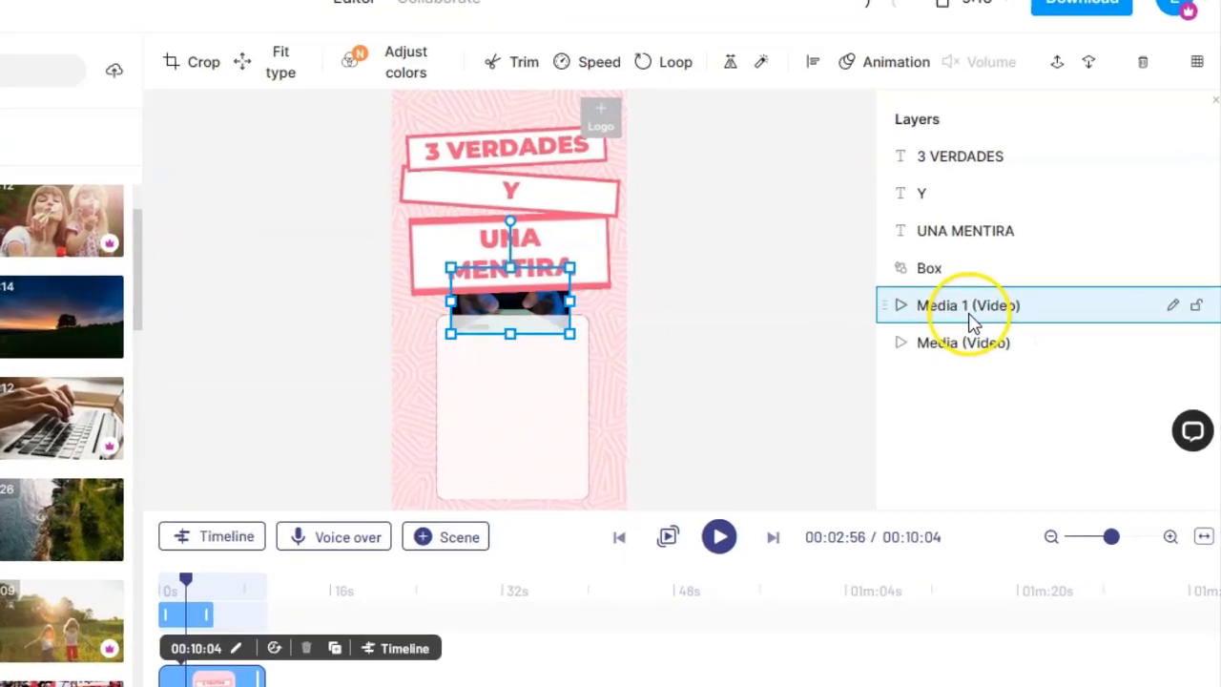
{"action": "left_click", "coordinate": [1002, 312]}
{"action": "left_click_drag", "start_coordinate": [854, 314], "coordinate": [852, 252]}
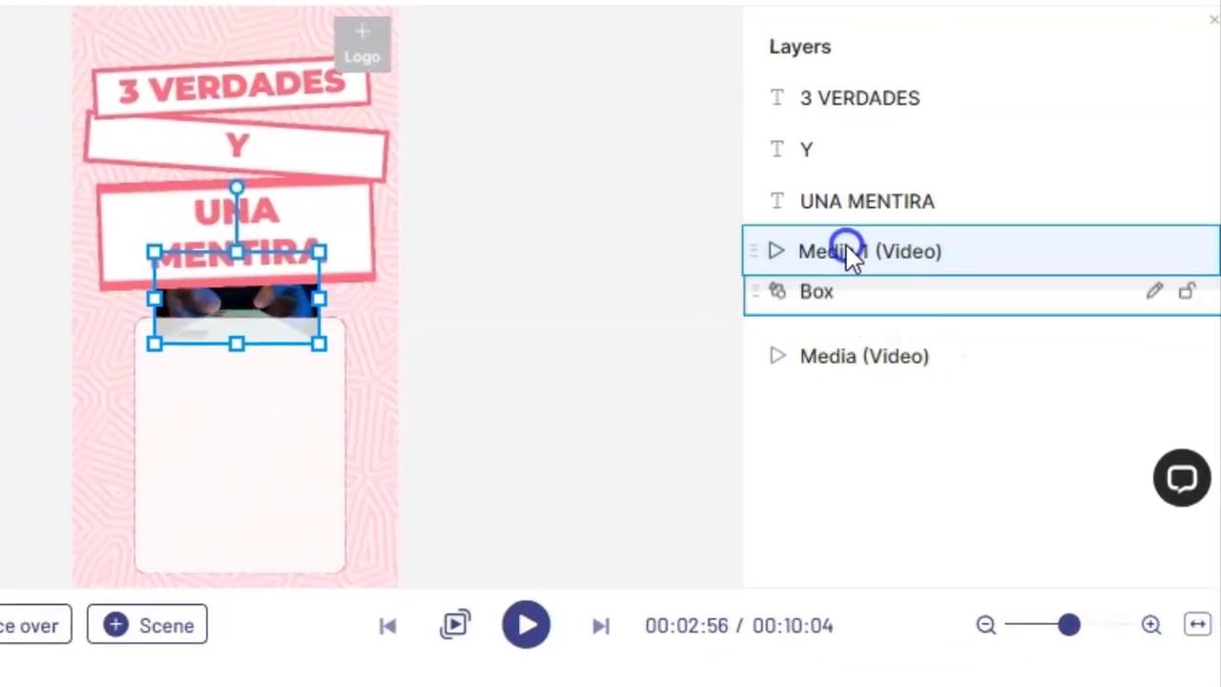
{"action": "left_click_drag", "start_coordinate": [248, 299], "coordinate": [240, 562]}
{"action": "left_click_drag", "start_coordinate": [239, 327], "coordinate": [242, 324]}
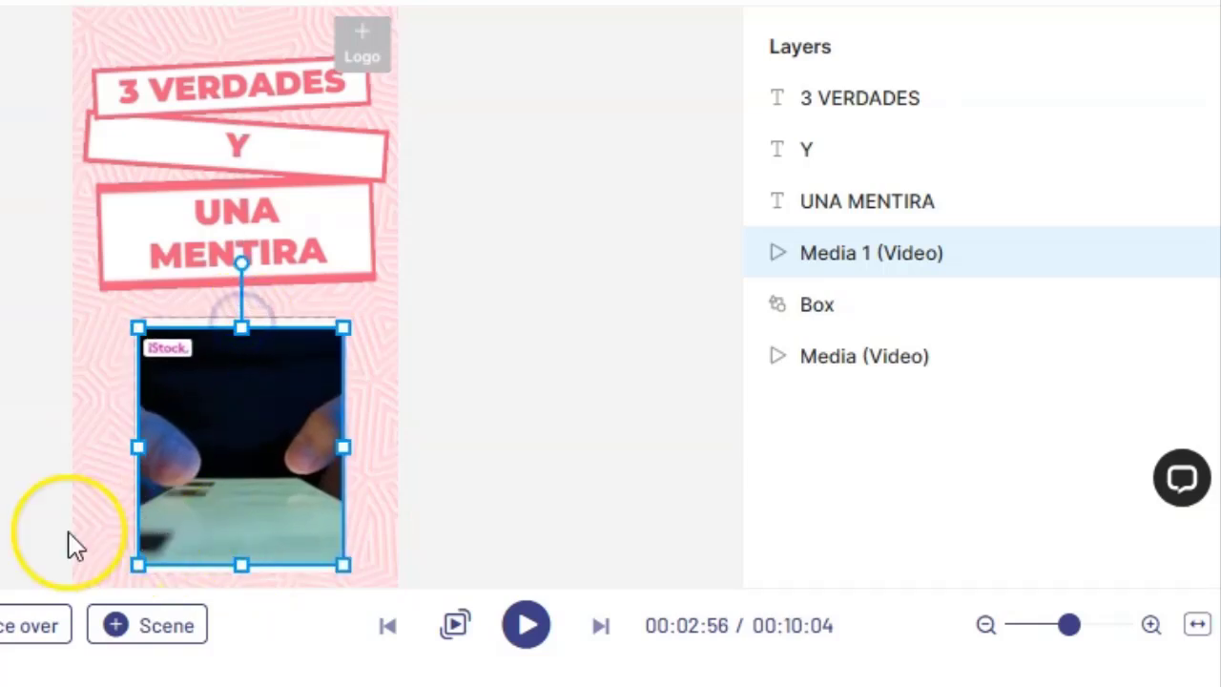
- Play the scene to check how the phone video runs inside the box
{"action": "left_click", "coordinate": [122, 502]}
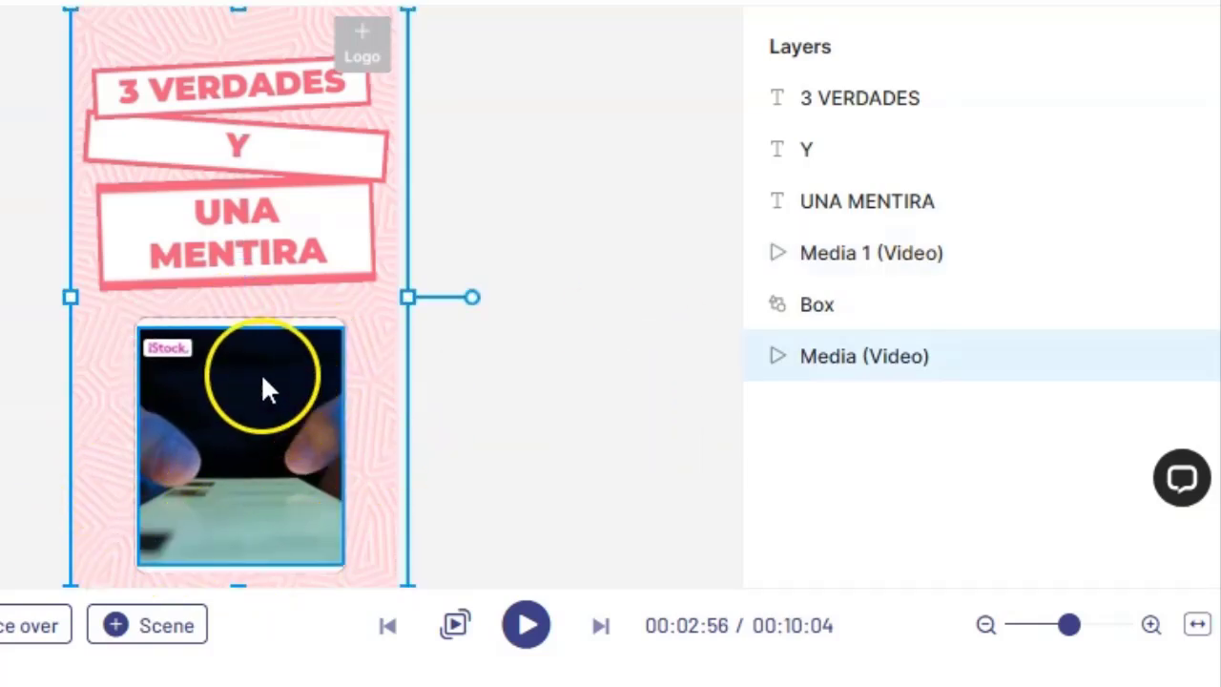
{"action": "left_click", "coordinate": [526, 632]}
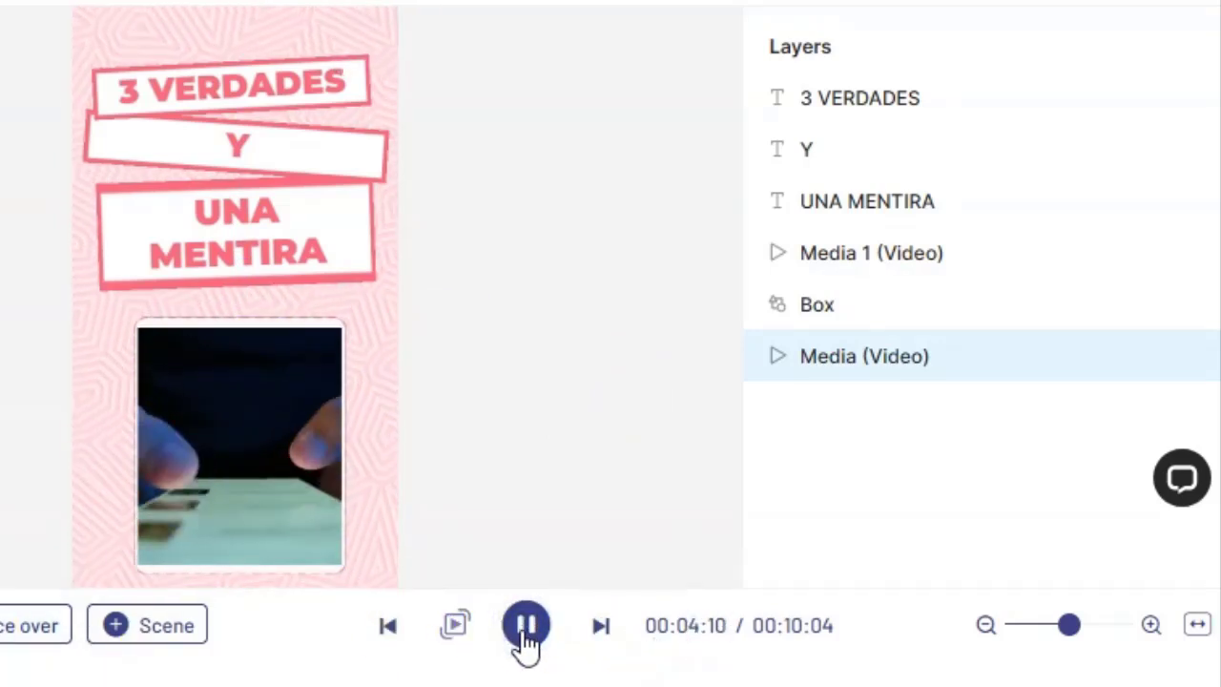
{"action": "left_click", "coordinate": [238, 457]}
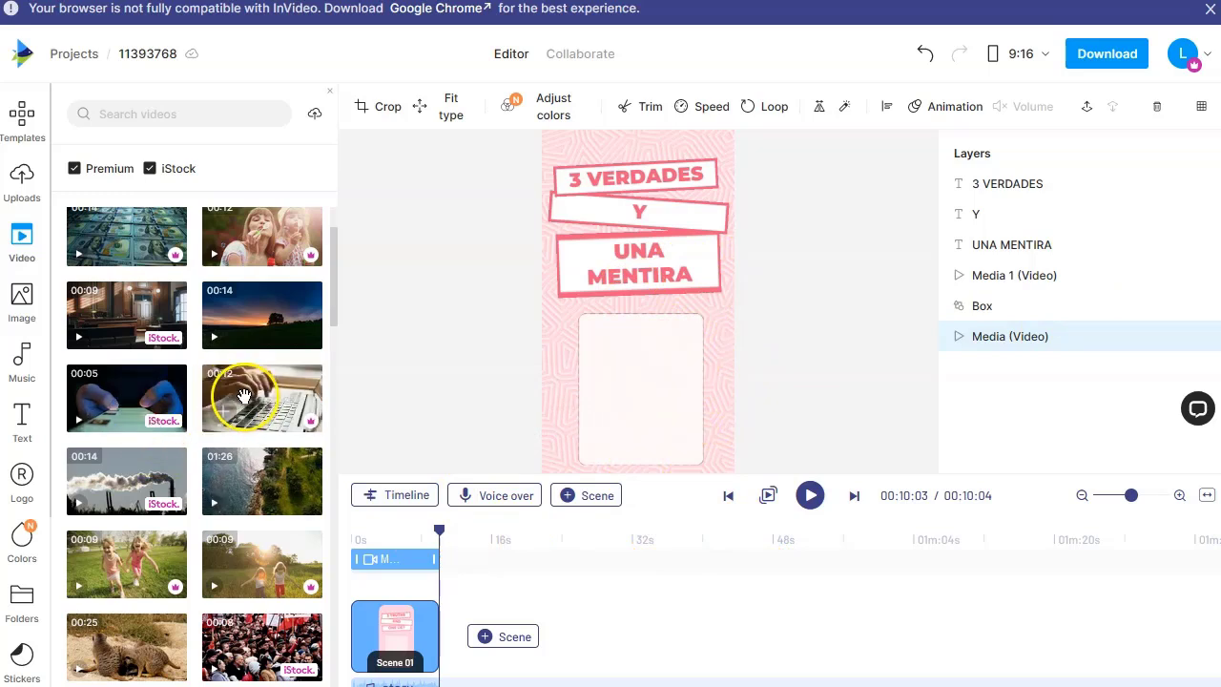
- Add the 12-second stock video of hands typing on a laptop to the scene without trimming it
{"action": "mouse_move", "coordinate": [318, 444]}
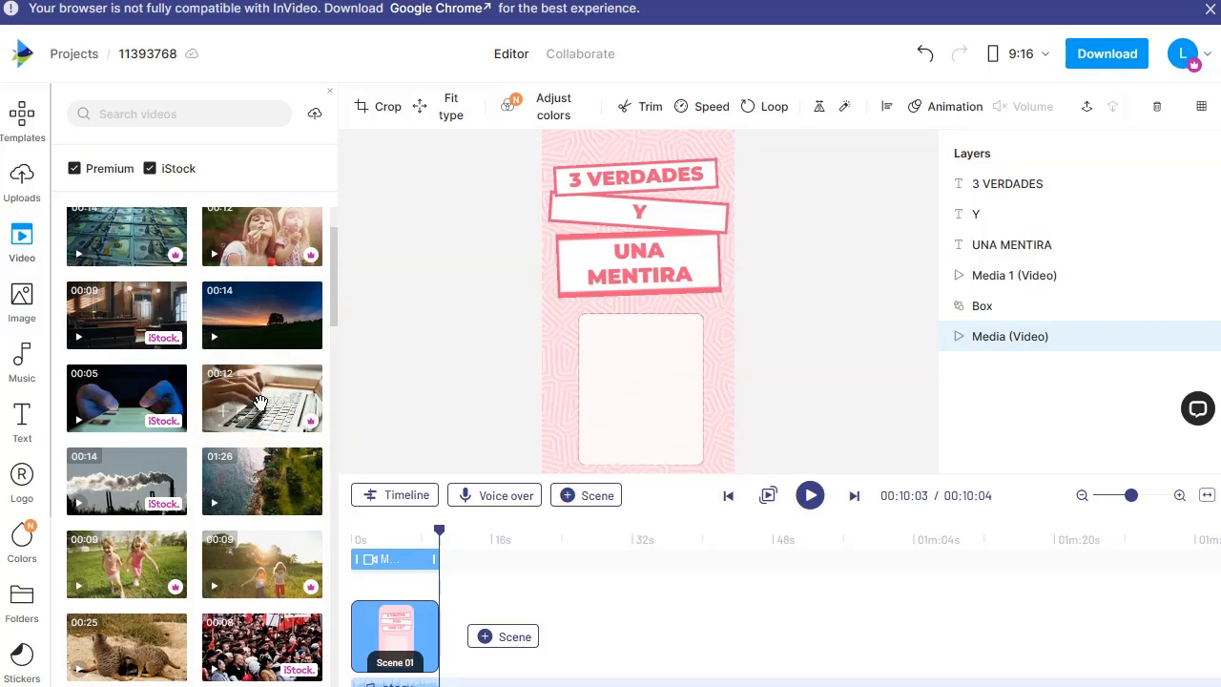
{"action": "left_click", "coordinate": [262, 402]}
{"action": "left_click", "coordinate": [143, 489]}
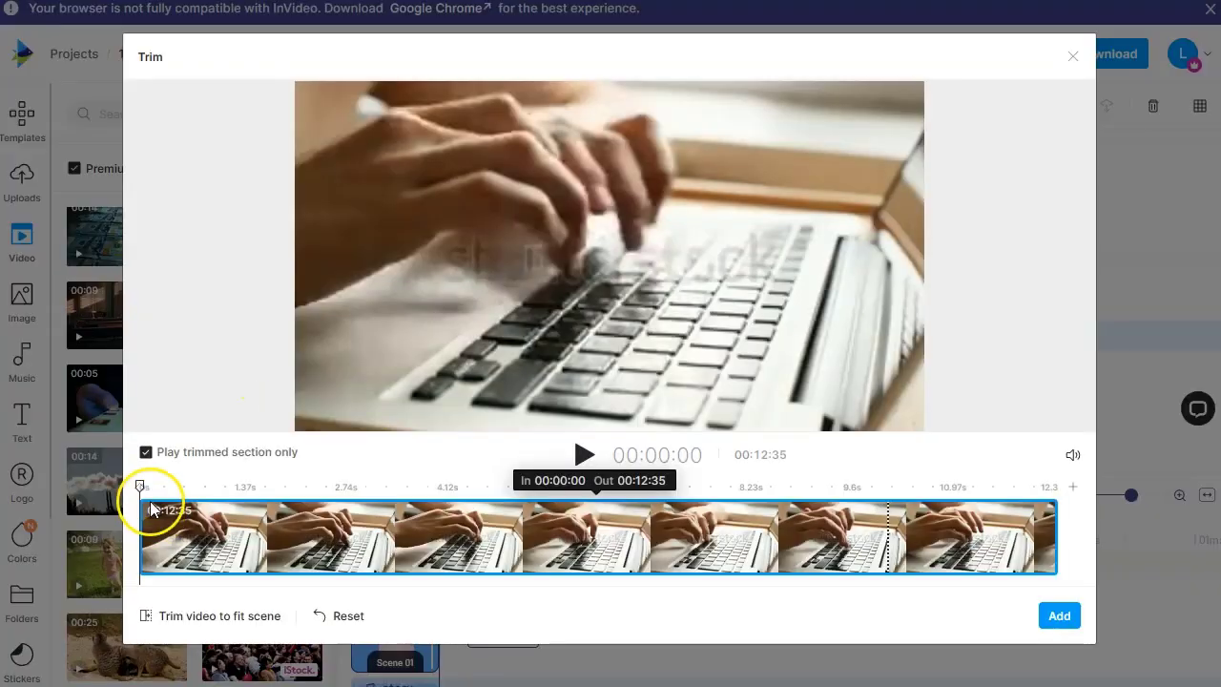
{"action": "left_click", "coordinate": [499, 534]}
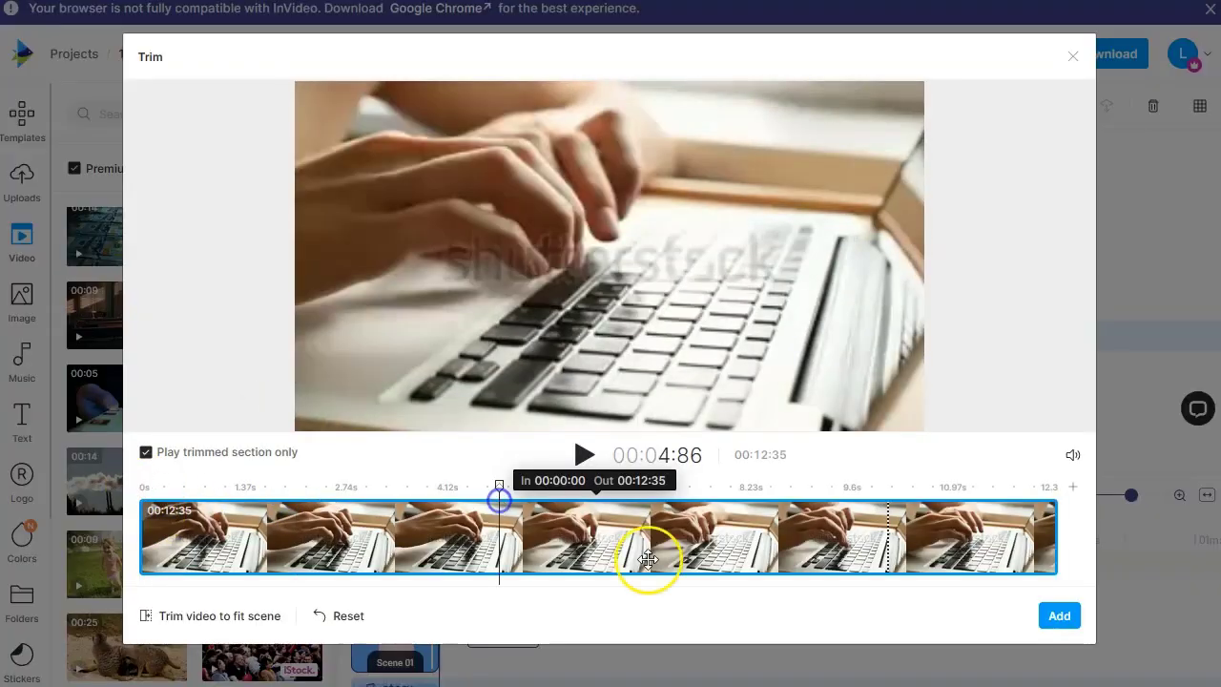
{"action": "left_click", "coordinate": [1058, 616]}
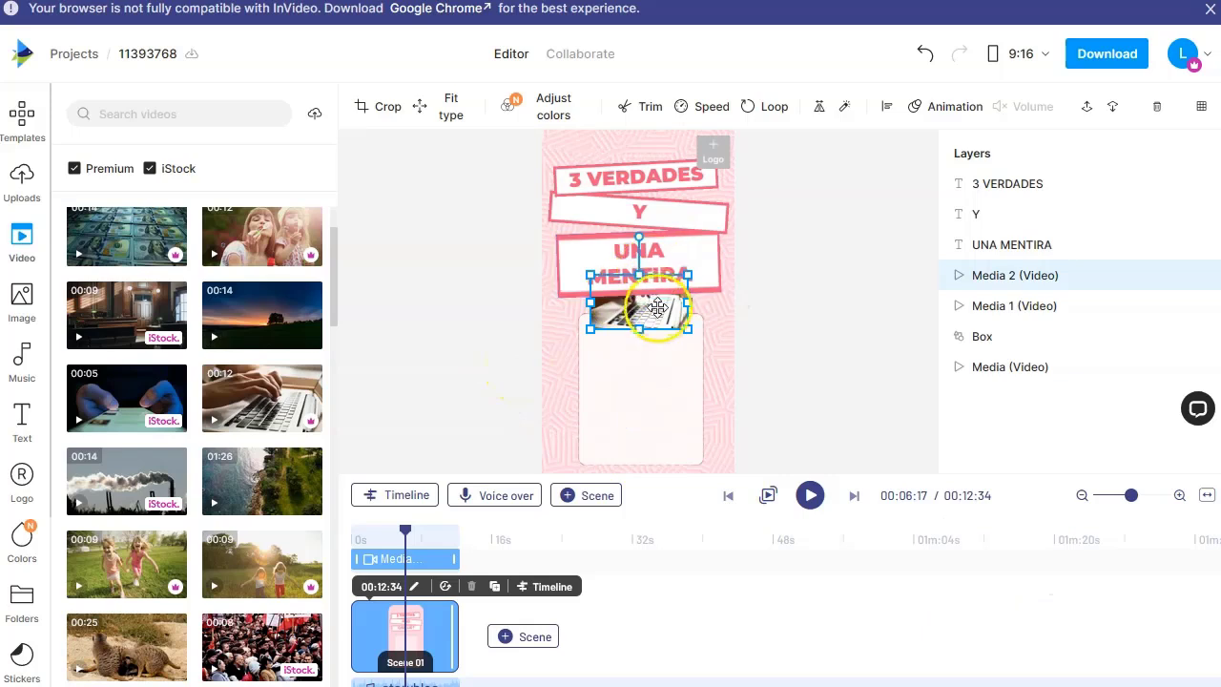
- Enlarge the laptop video to fill the box below the title and play the scene
{"action": "left_click_drag", "start_coordinate": [650, 313], "coordinate": [638, 461]}
{"action": "left_click_drag", "start_coordinate": [687, 391], "coordinate": [701, 391]}
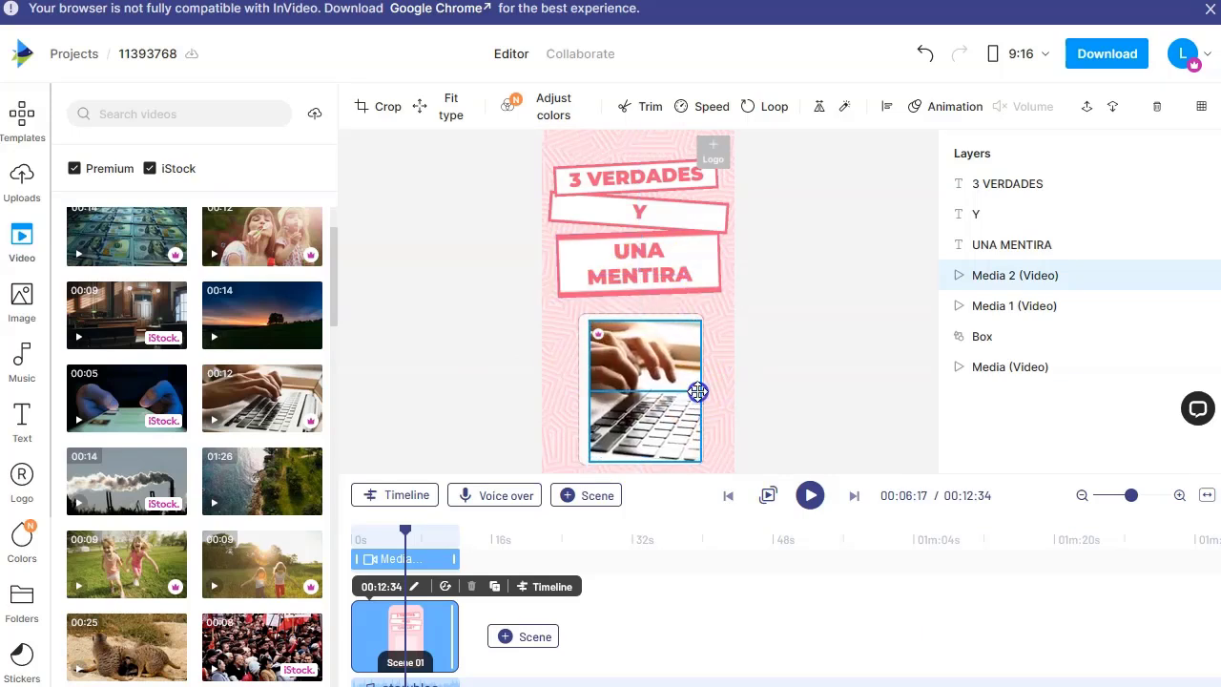
{"action": "left_click_drag", "start_coordinate": [585, 390], "coordinate": [578, 390]}
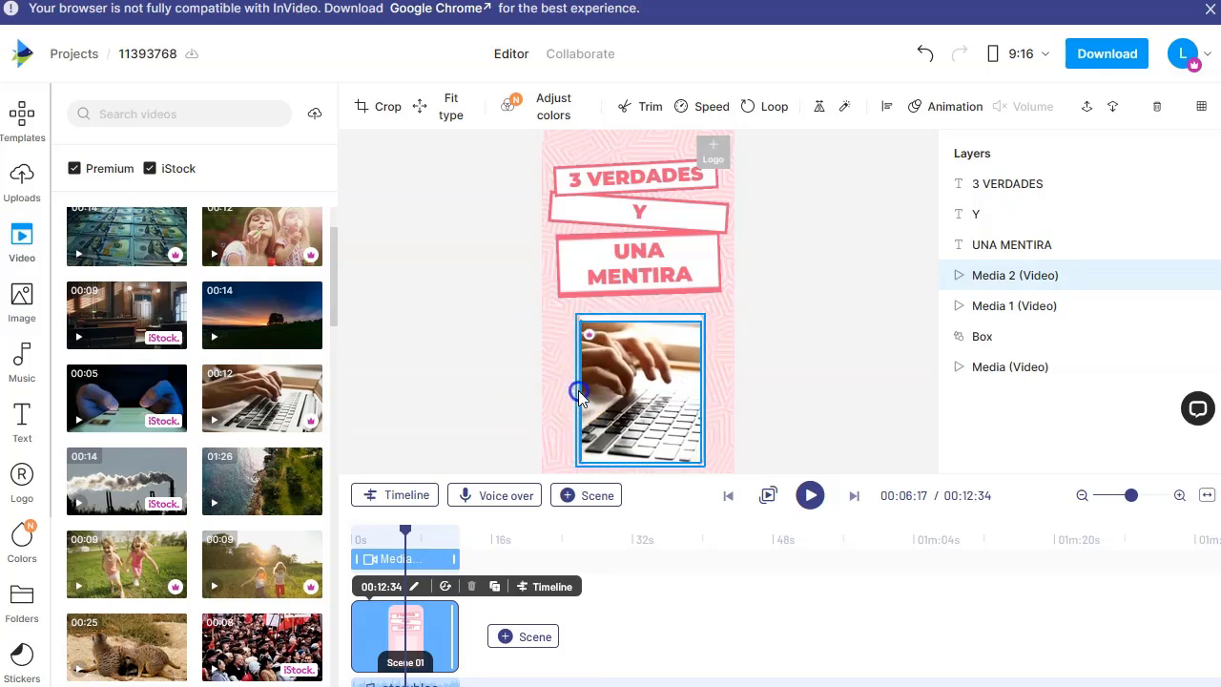
{"action": "left_click_drag", "start_coordinate": [643, 322], "coordinate": [640, 321]}
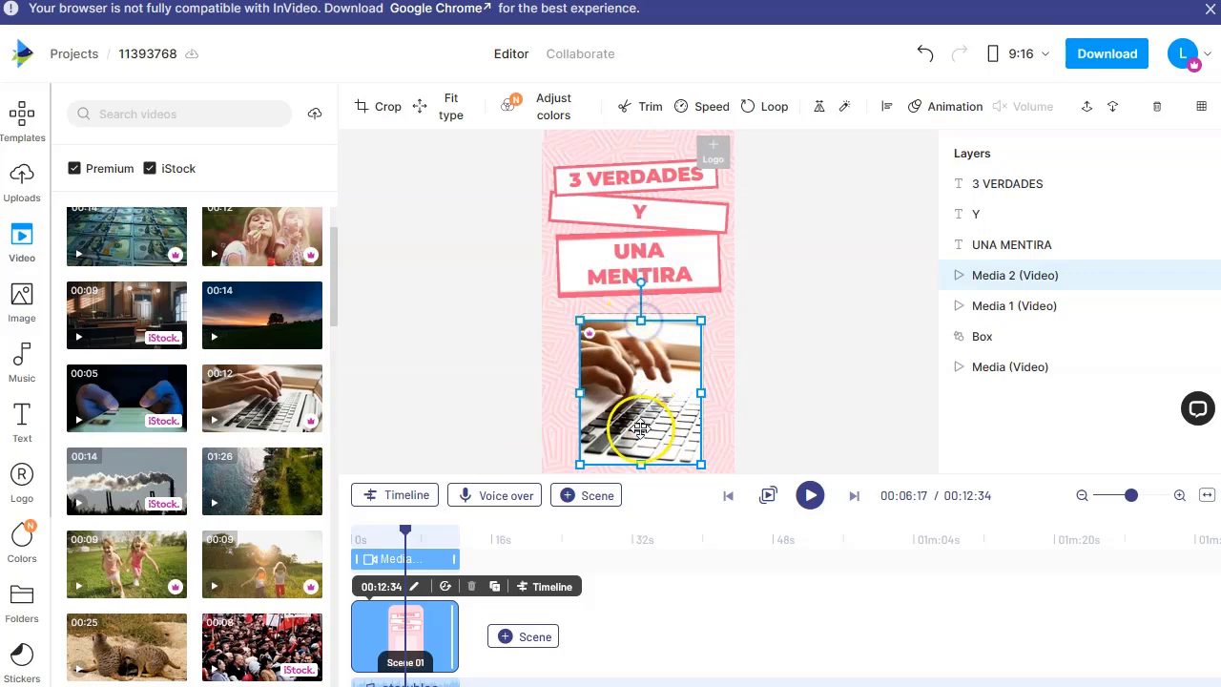
{"action": "left_click", "coordinate": [809, 495]}
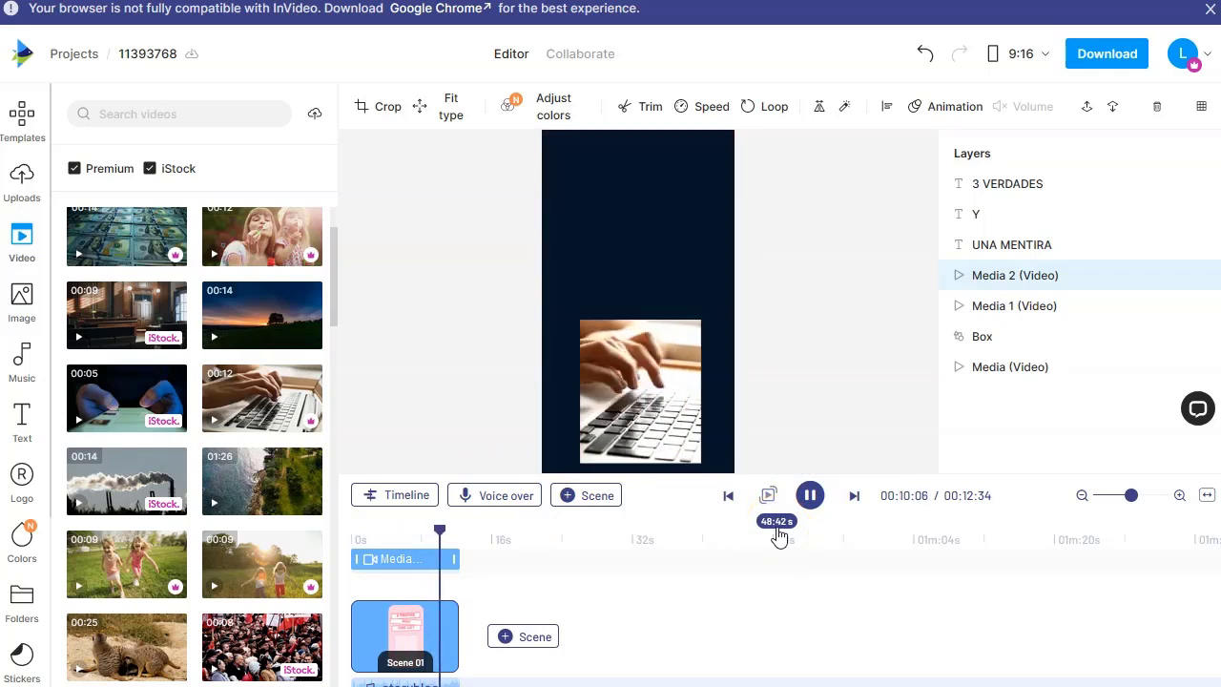
{"action": "left_click", "coordinate": [676, 202]}
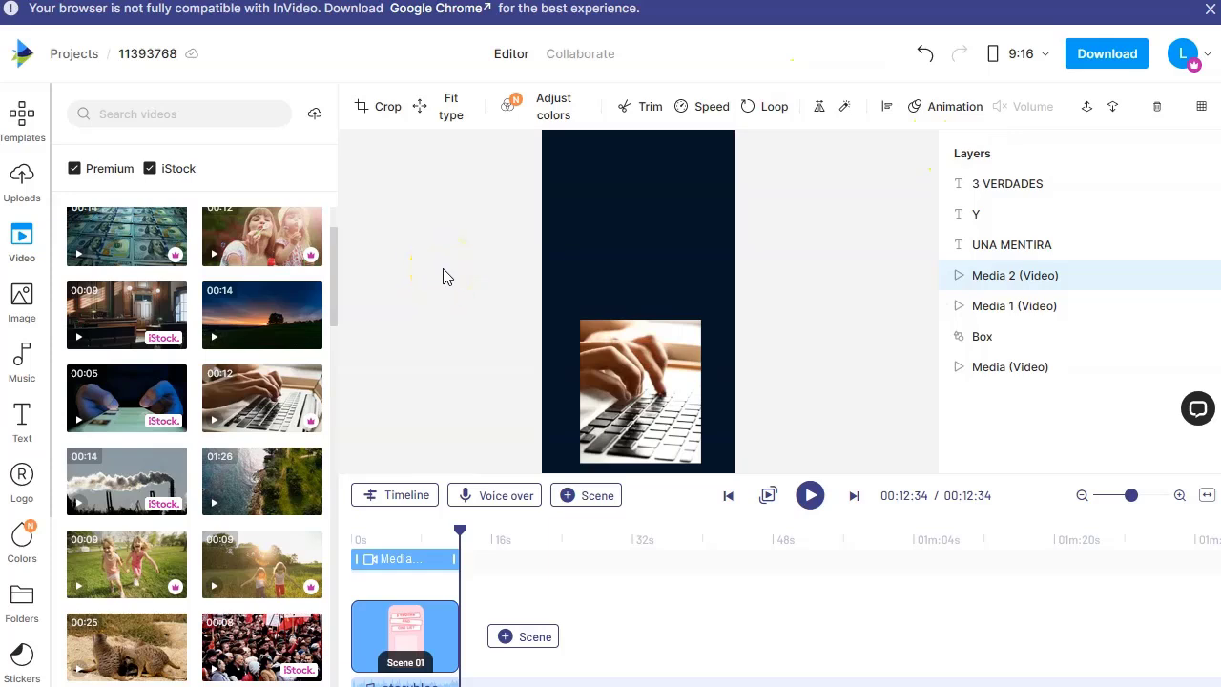
{"action": "left_click", "coordinate": [439, 341]}
{"action": "left_click", "coordinate": [443, 307]}
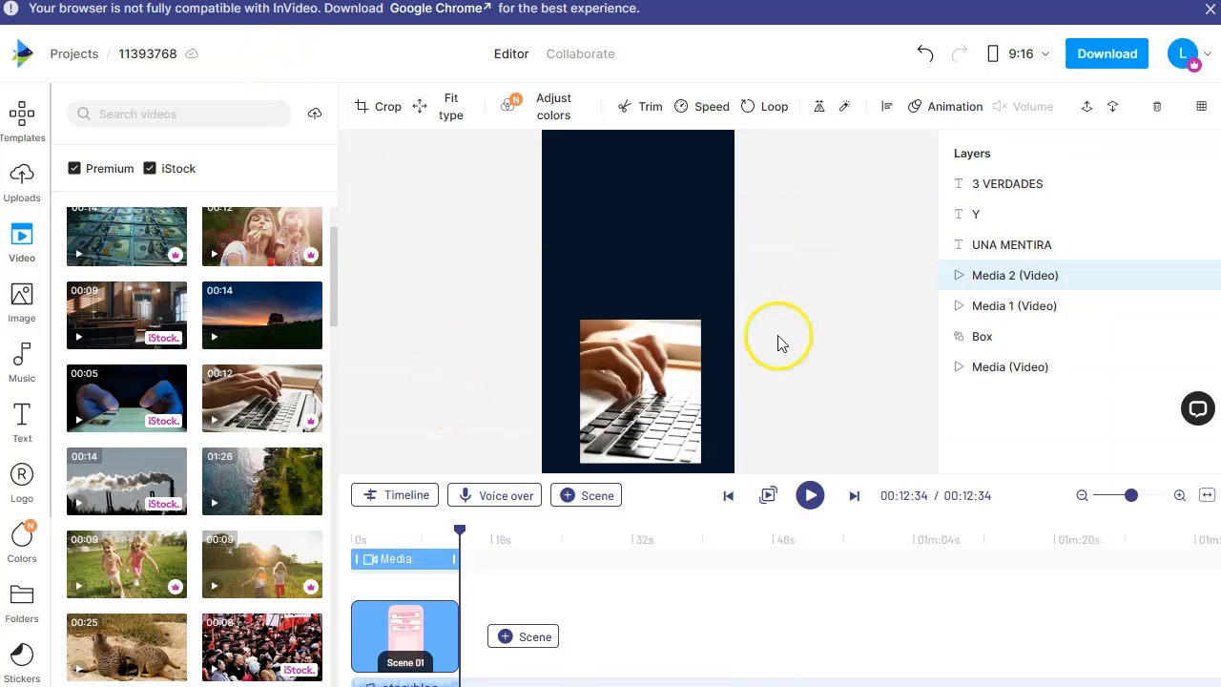
- Export the finished vertical video at the default 1080p resolution
{"action": "left_click", "coordinate": [1109, 53]}
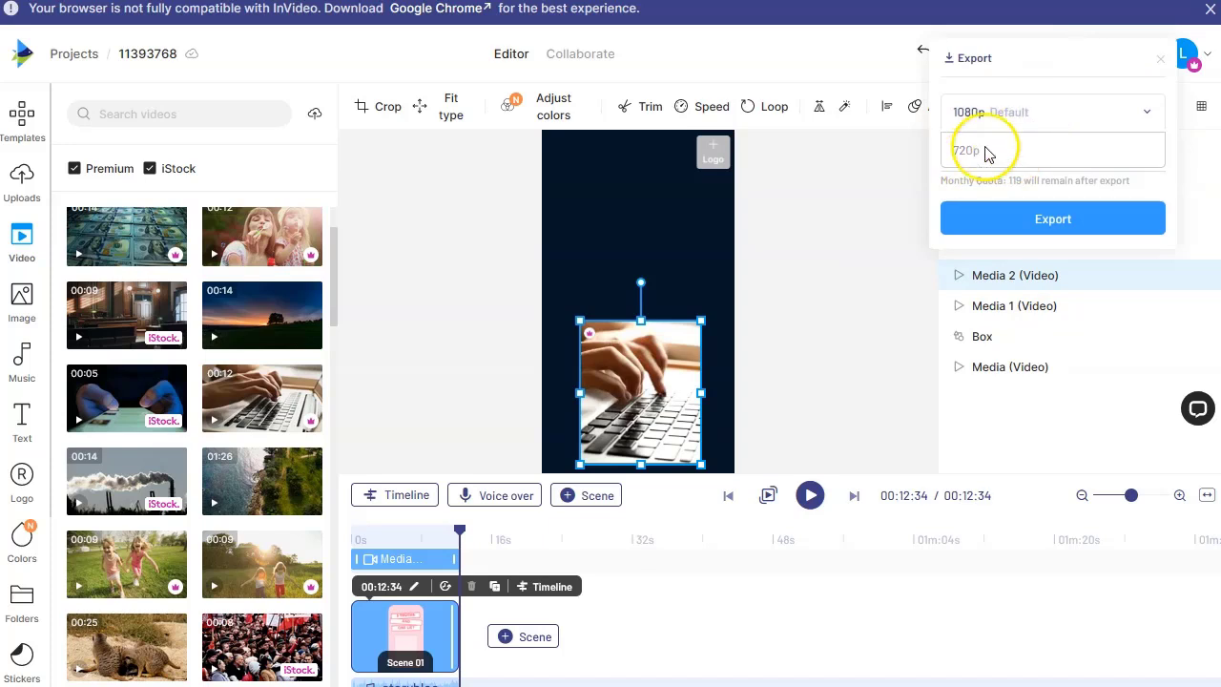
{"action": "left_click", "coordinate": [1020, 112]}
{"action": "left_click", "coordinate": [1027, 116]}
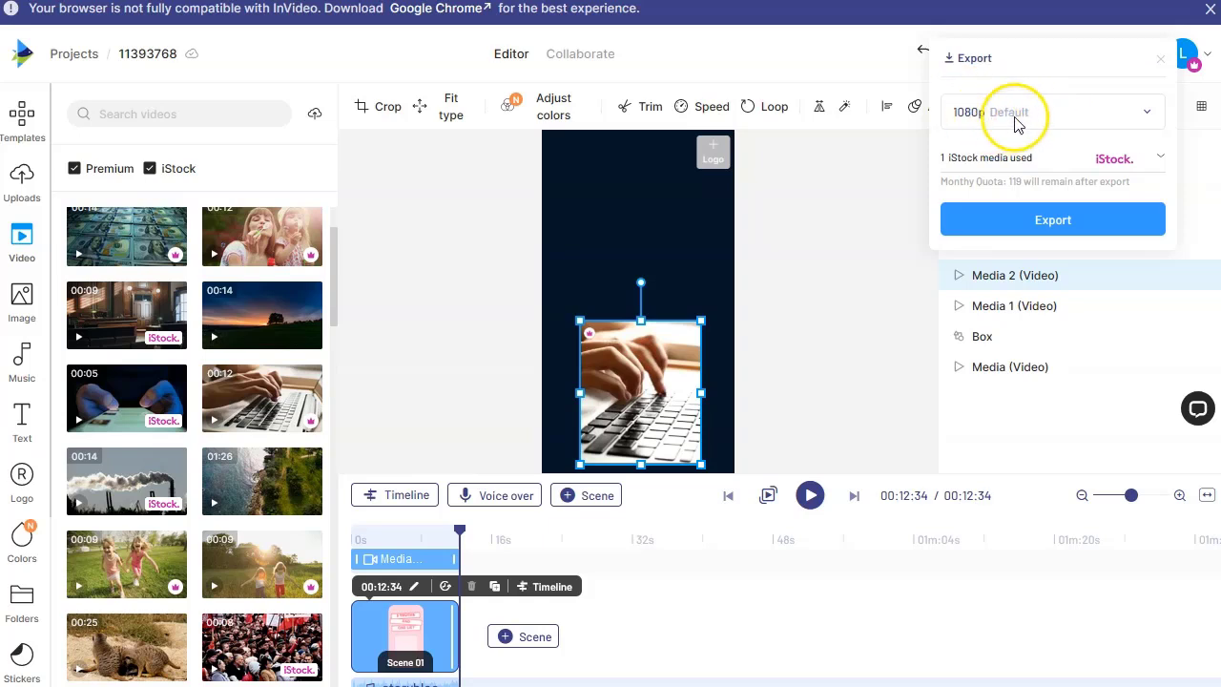
{"action": "left_click", "coordinate": [1054, 235]}
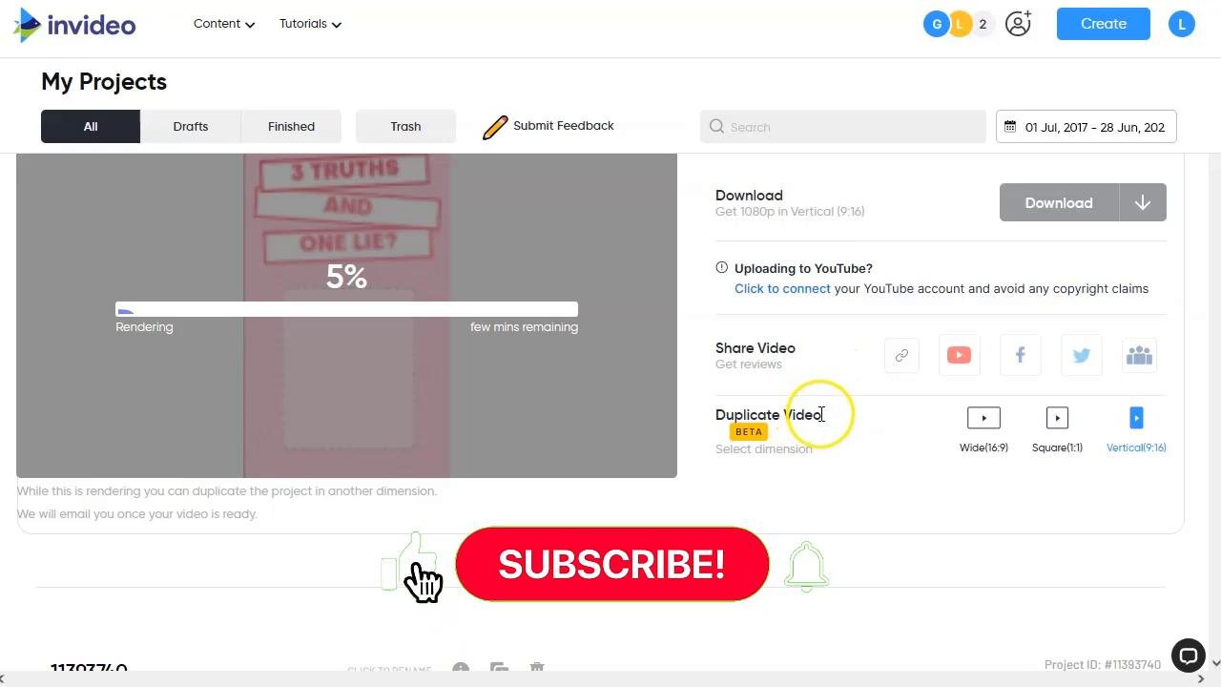
- Review the Wide (16:9), Square (1:1) and Vertical (9:16) dimensions offered for duplicating the rendering video
{"action": "left_click_drag", "start_coordinate": [820, 415], "coordinate": [717, 413]}
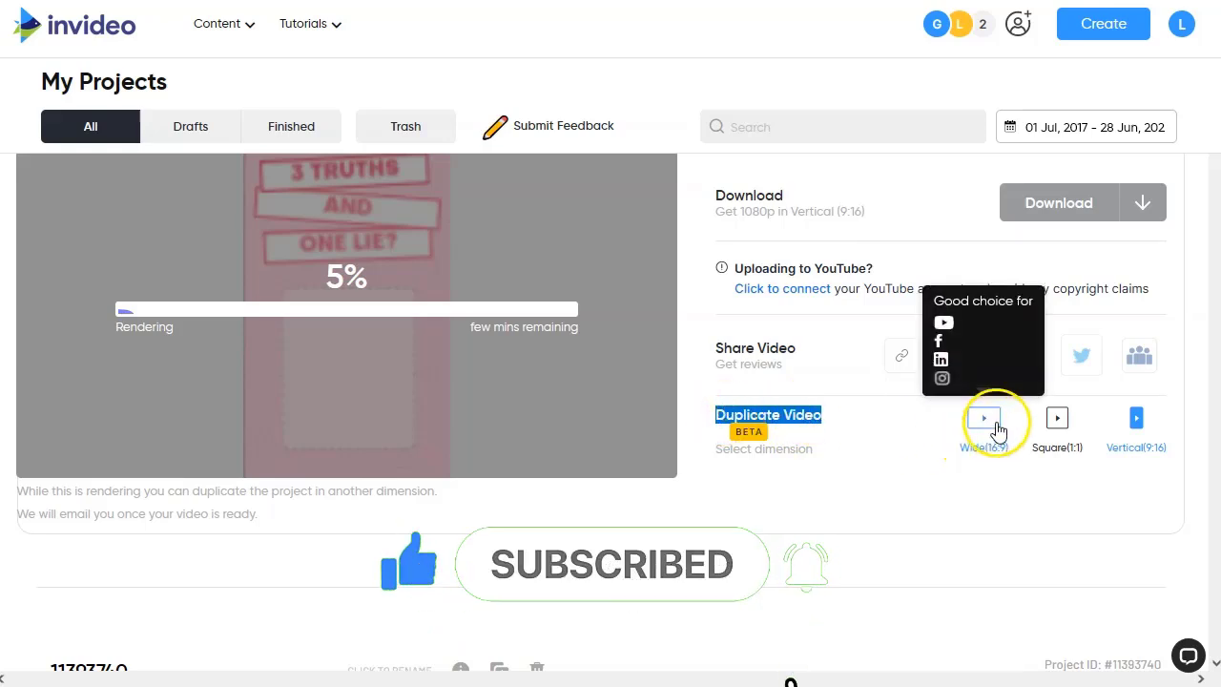
{"action": "mouse_move", "coordinate": [1055, 439]}
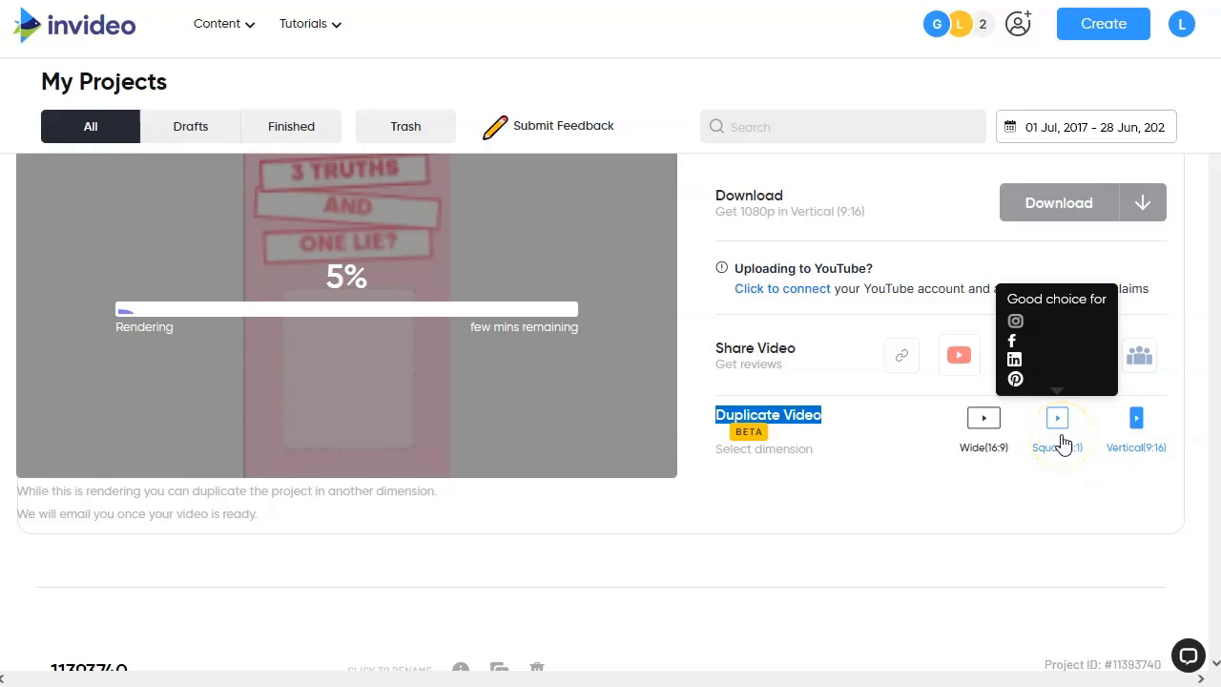
{"action": "mouse_move", "coordinate": [983, 434]}
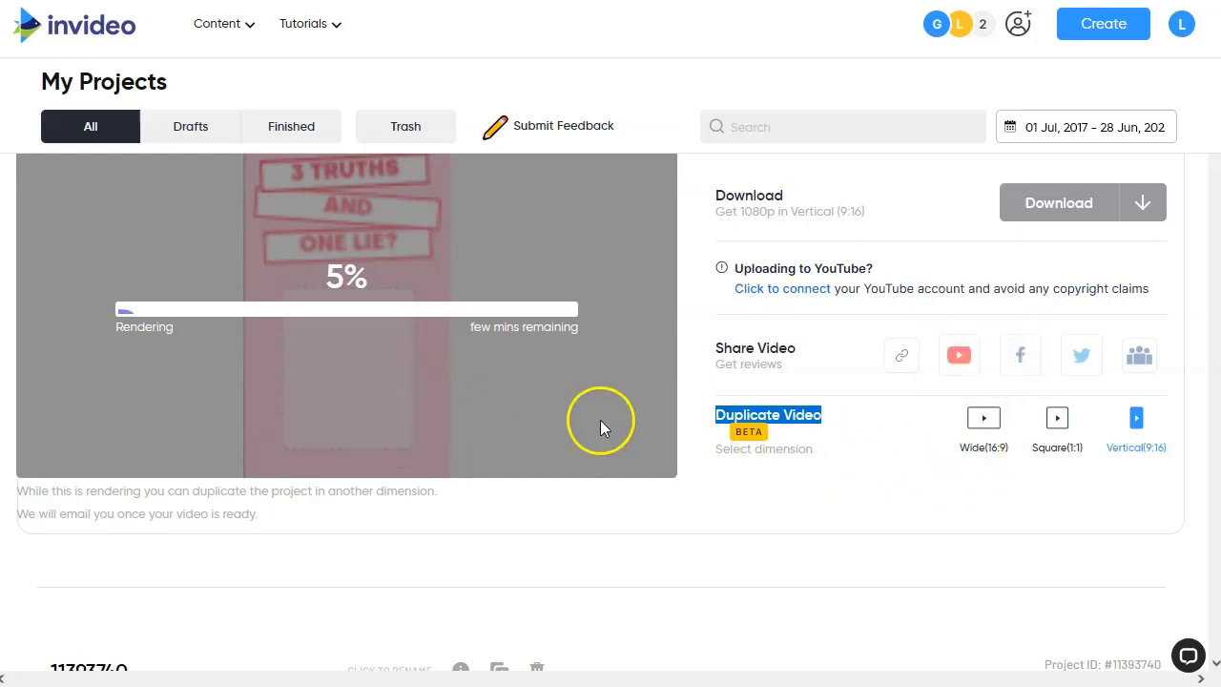
{"action": "mouse_move", "coordinate": [1135, 438]}
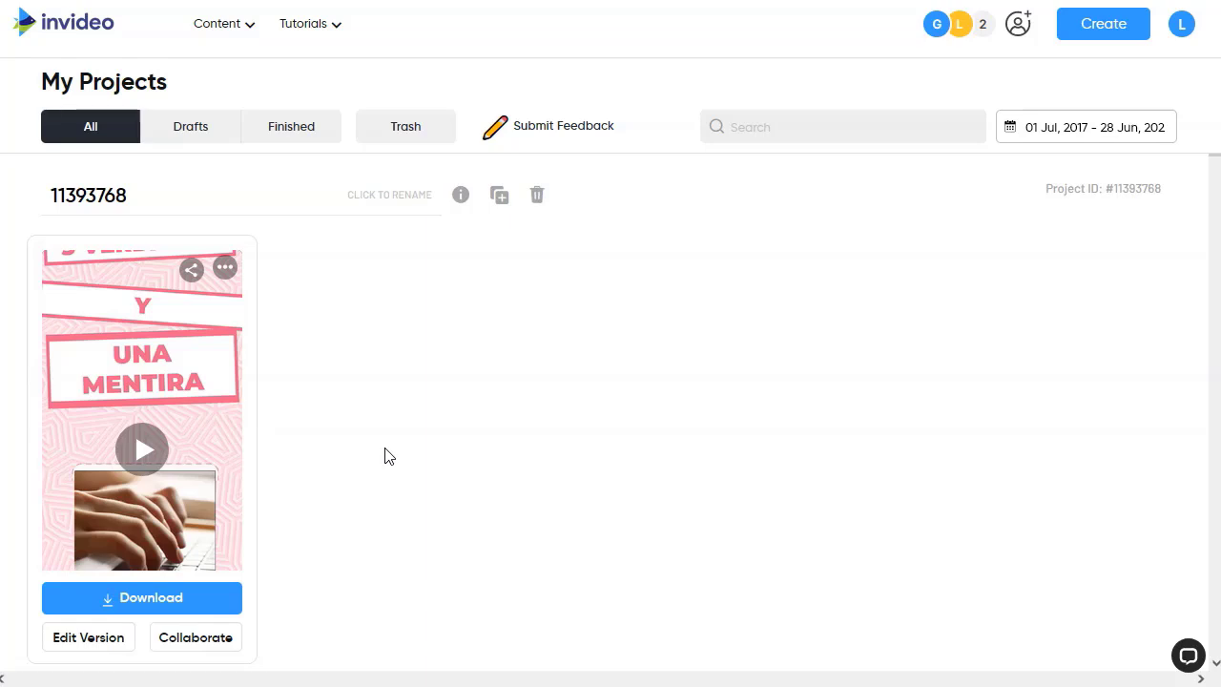
- View the sharing options of the rendered Spanish-titled video and return to its project card
{"action": "left_click", "coordinate": [330, 392]}
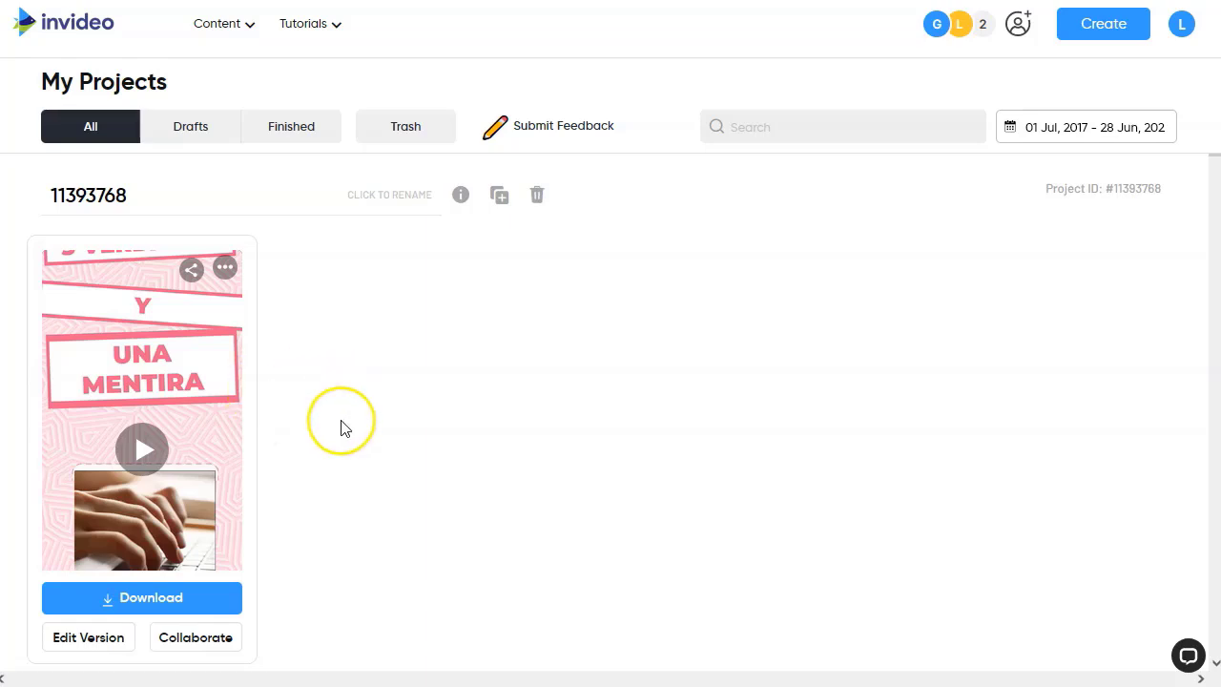
{"action": "scroll", "coordinate": [343, 428], "scroll_direction": "down", "scroll_amount": 1}
{"action": "scroll", "coordinate": [286, 348], "scroll_direction": "up", "scroll_amount": 1}
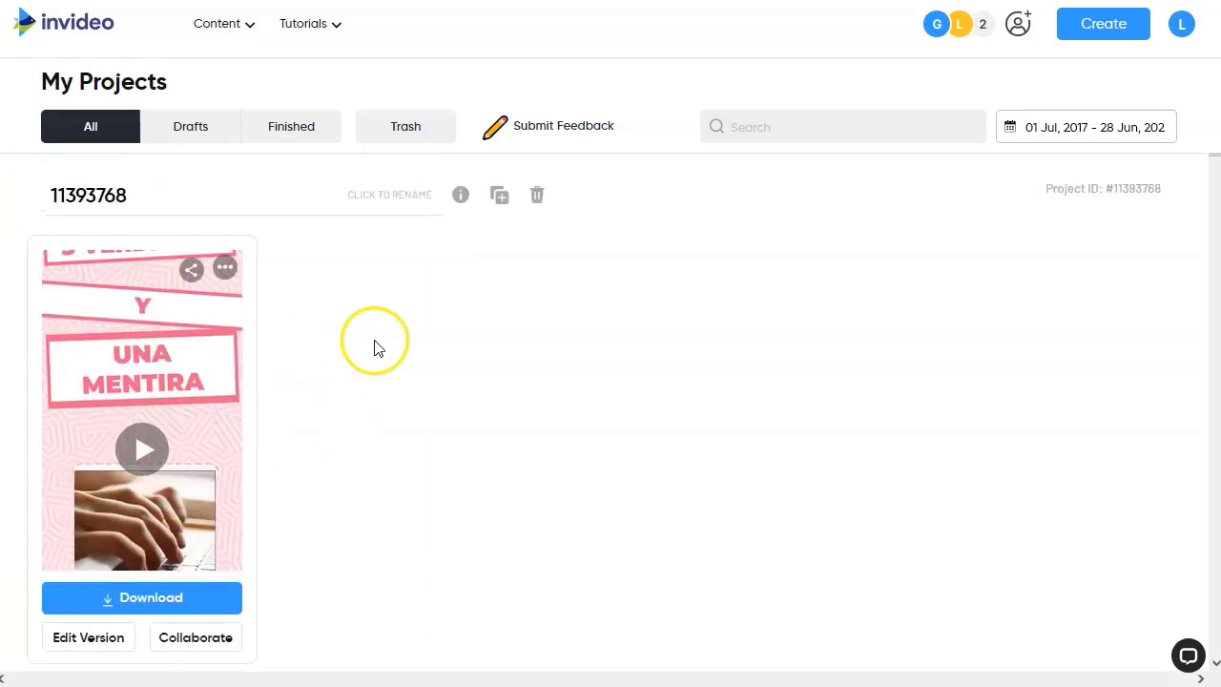
{"action": "left_click", "coordinate": [193, 271]}
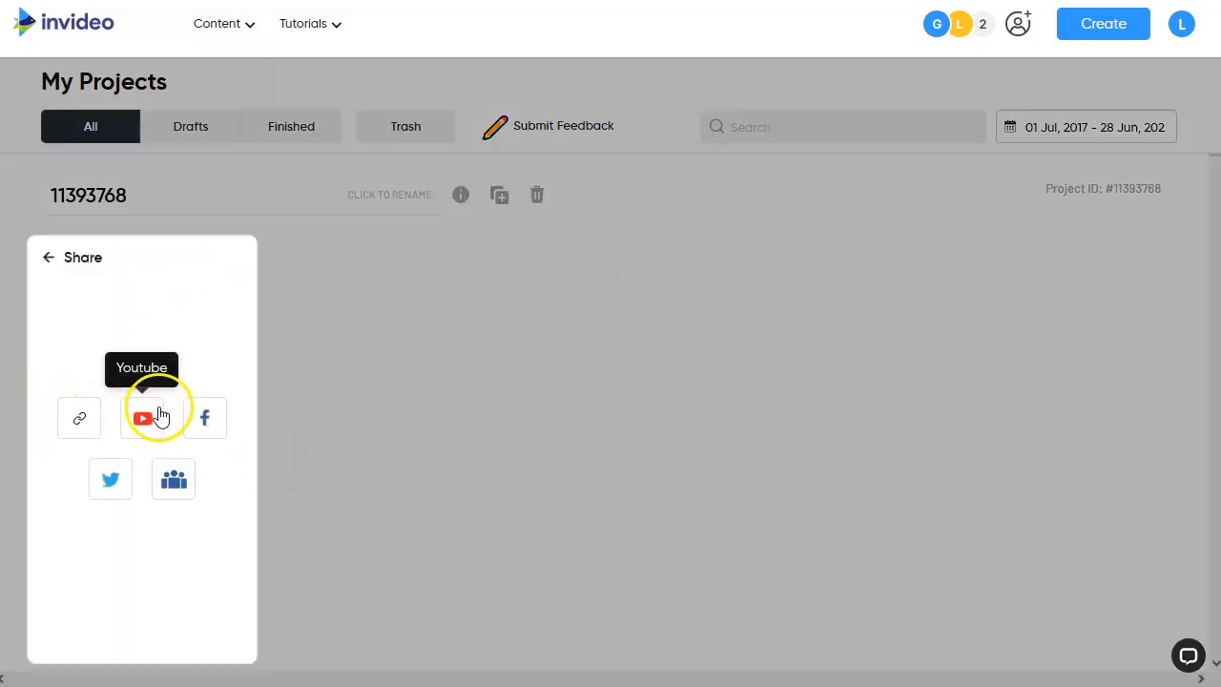
{"action": "left_click", "coordinate": [49, 258]}
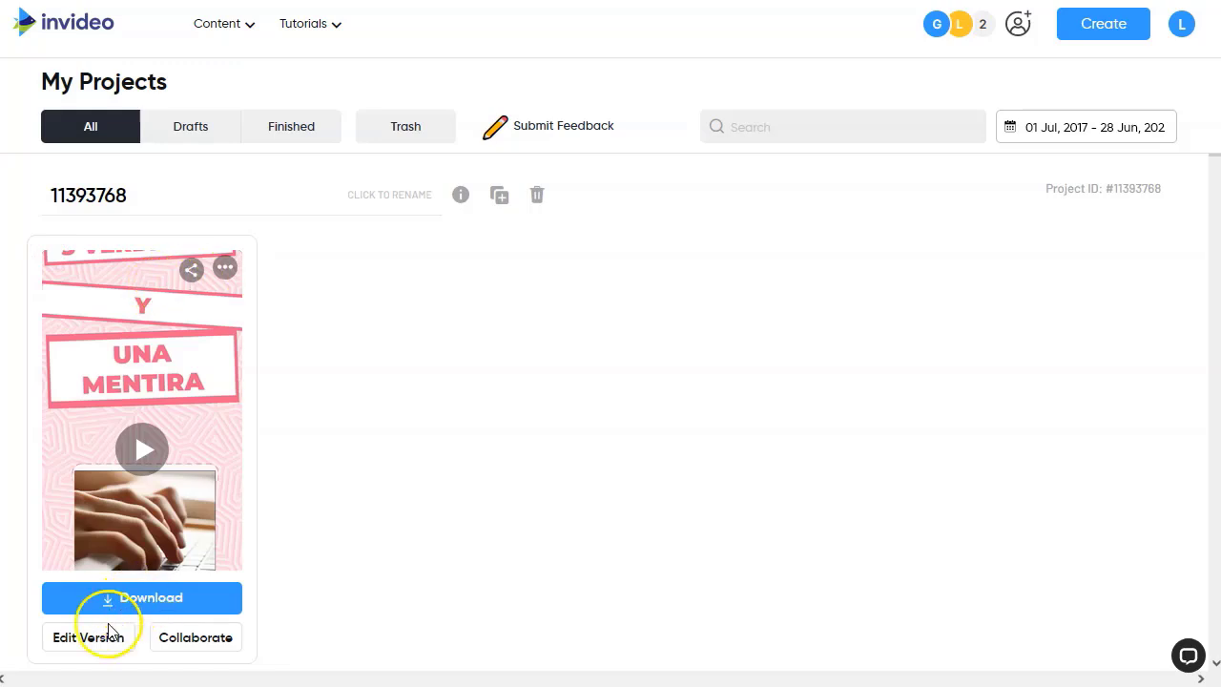
- Open the rendered video through its download option, check the choices for saving it, and close it
{"action": "left_click", "coordinate": [195, 647]}
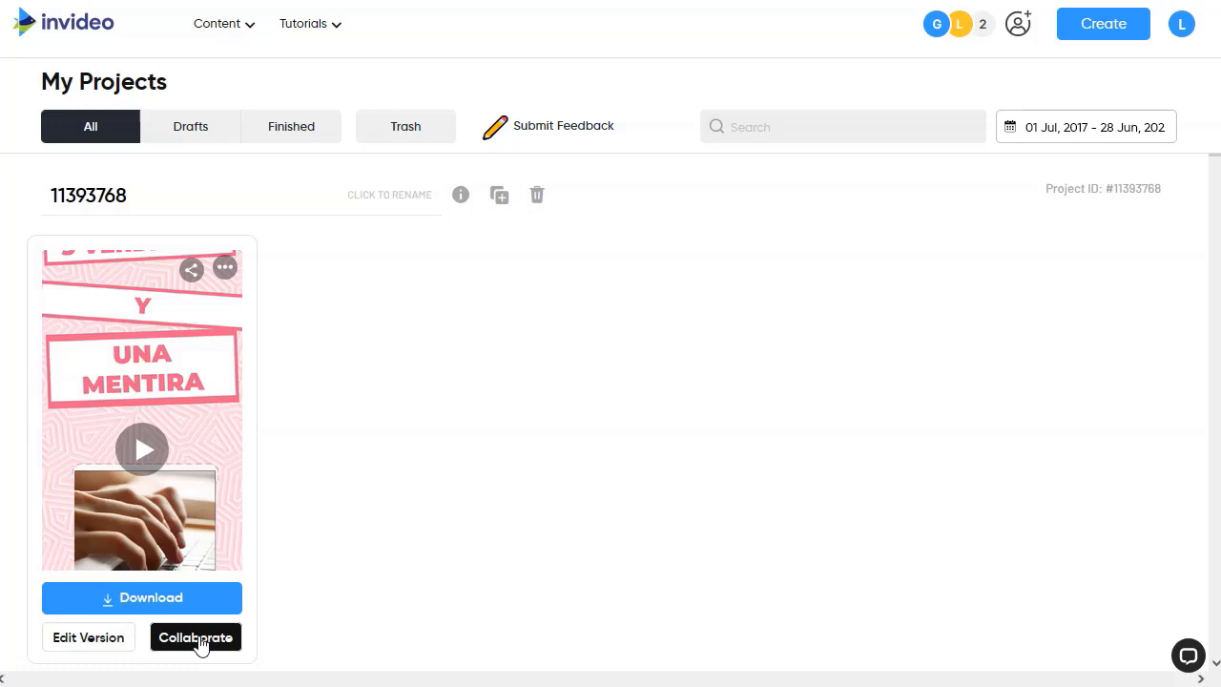
{"action": "left_click", "coordinate": [204, 645]}
{"action": "left_click", "coordinate": [134, 601]}
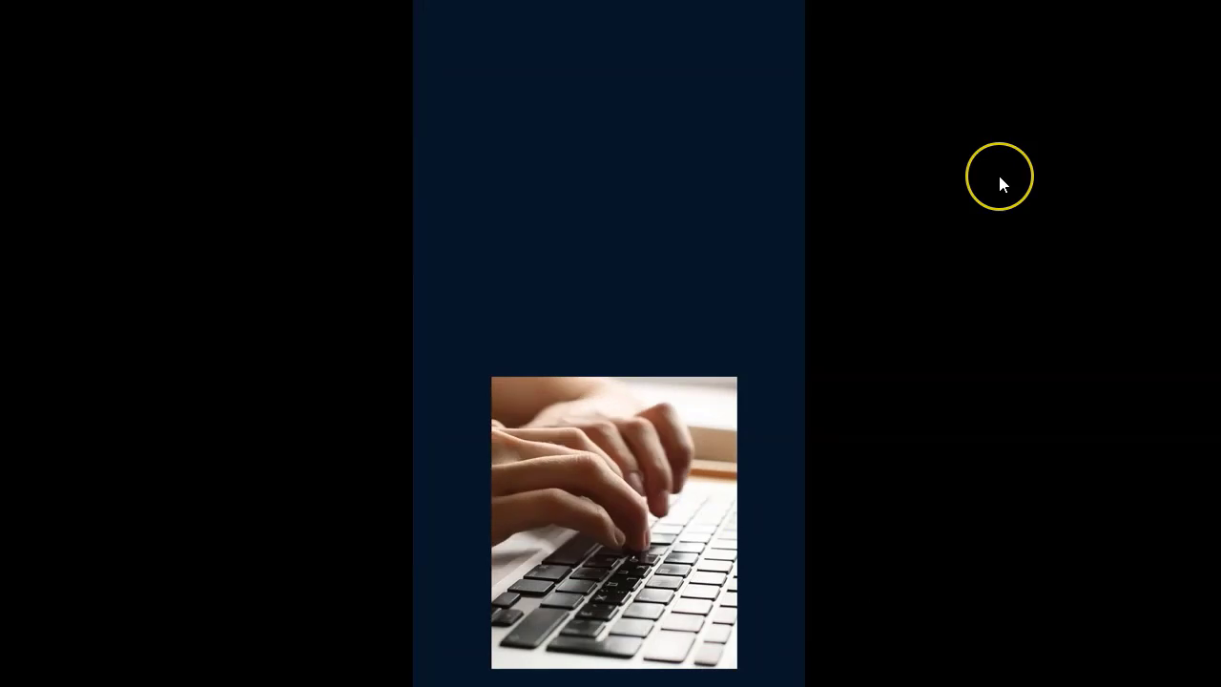
{"action": "left_click", "coordinate": [553, 152]}
{"action": "right_click", "coordinate": [553, 149]}
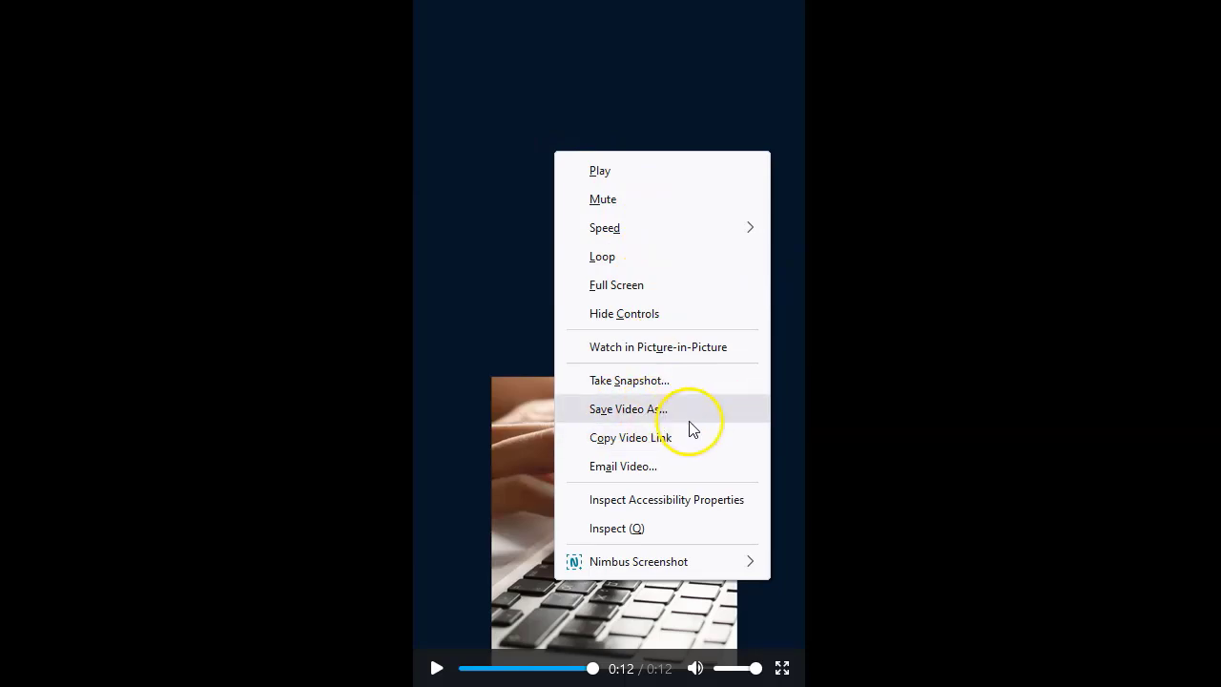
{"action": "left_click", "coordinate": [855, 391]}
{"action": "key", "text": "ctrl+w"}
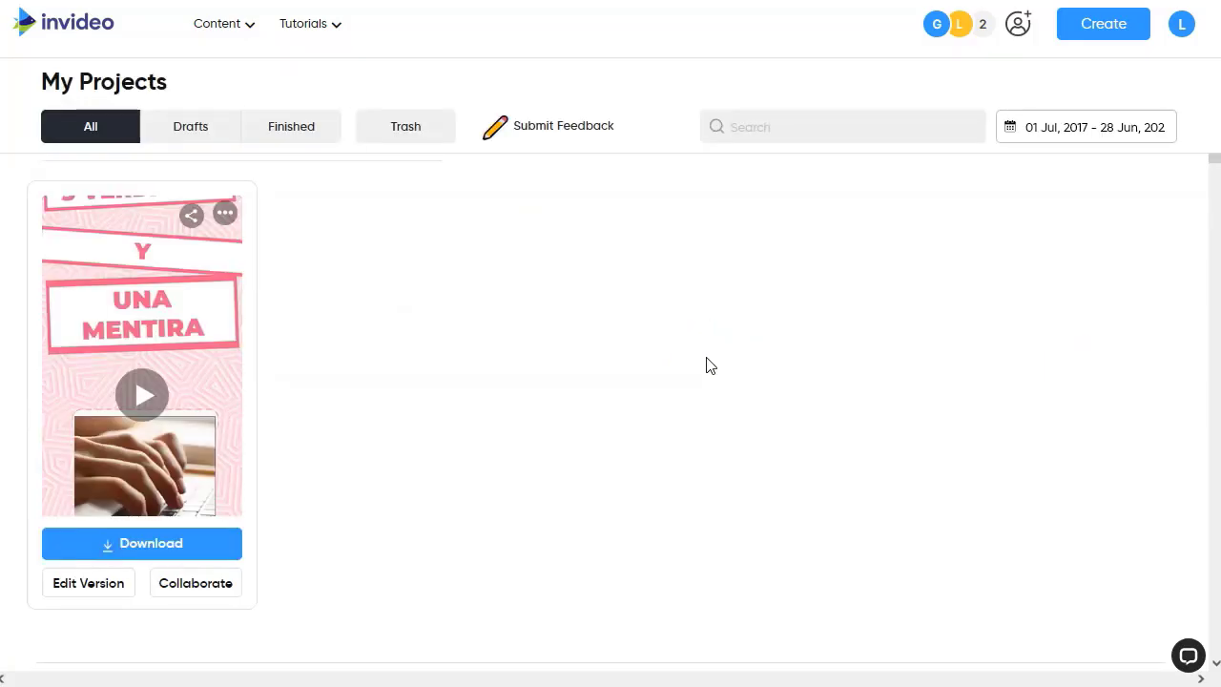
{"action": "scroll", "coordinate": [692, 381], "scroll_direction": "down", "scroll_amount": 3}
{"action": "left_click", "coordinate": [620, 364]}
{"action": "scroll", "coordinate": [621, 365], "scroll_direction": "up", "scroll_amount": 1}
{"action": "scroll", "coordinate": [620, 364], "scroll_direction": "down", "scroll_amount": 1}
{"action": "scroll", "coordinate": [620, 363], "scroll_direction": "up", "scroll_amount": 2}
{"action": "left_click_drag", "start_coordinate": [560, 391], "coordinate": [451, 379]}
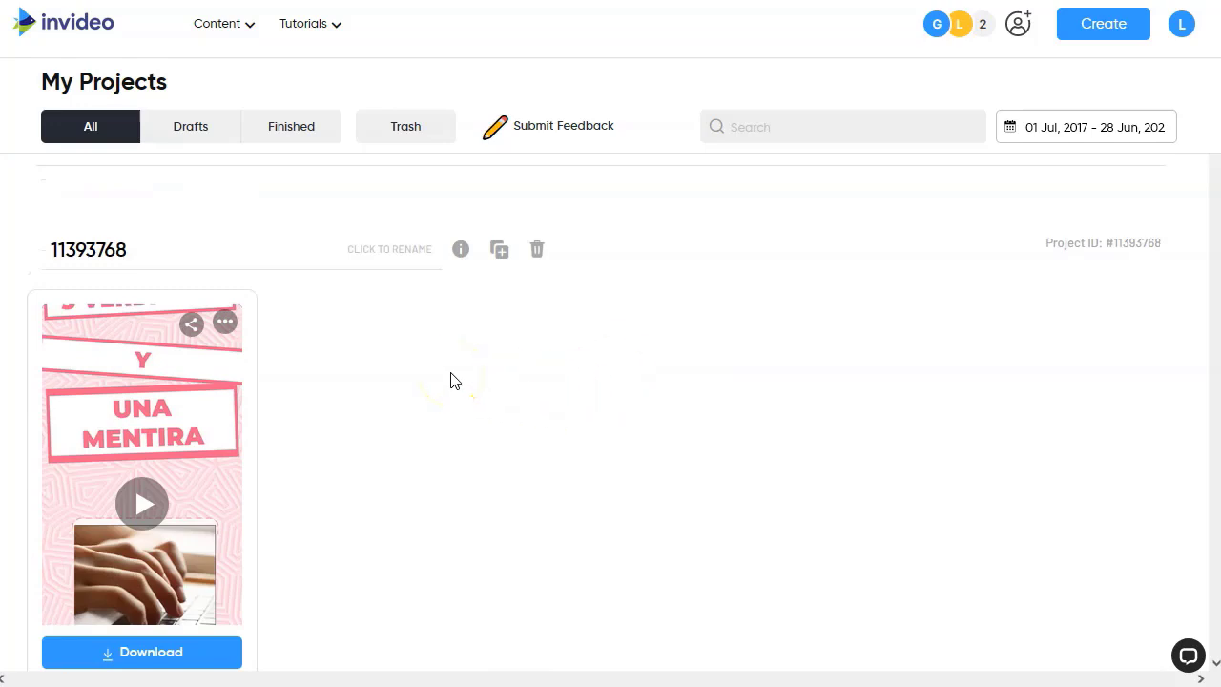
{"action": "left_click", "coordinate": [517, 361]}
- Look through the draft projects and browse the list of finished projects
{"action": "left_click", "coordinate": [193, 132]}
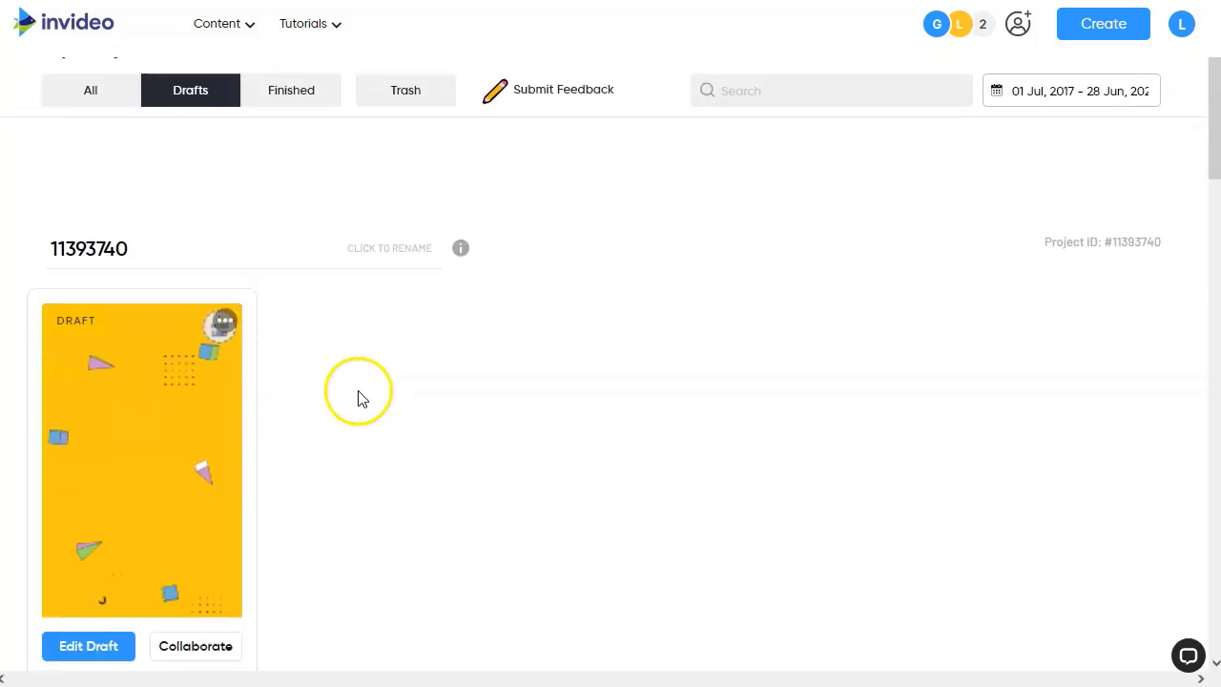
{"action": "left_click", "coordinate": [297, 191]}
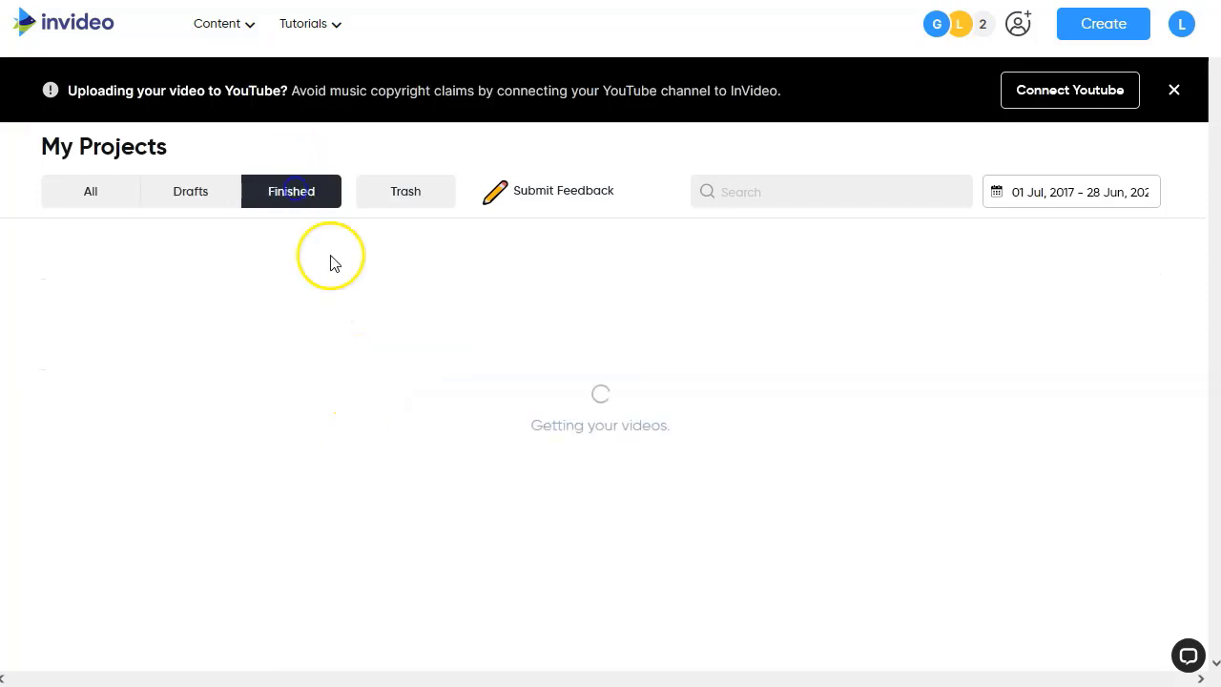
{"action": "scroll", "coordinate": [353, 327], "scroll_direction": "down", "scroll_amount": 10}
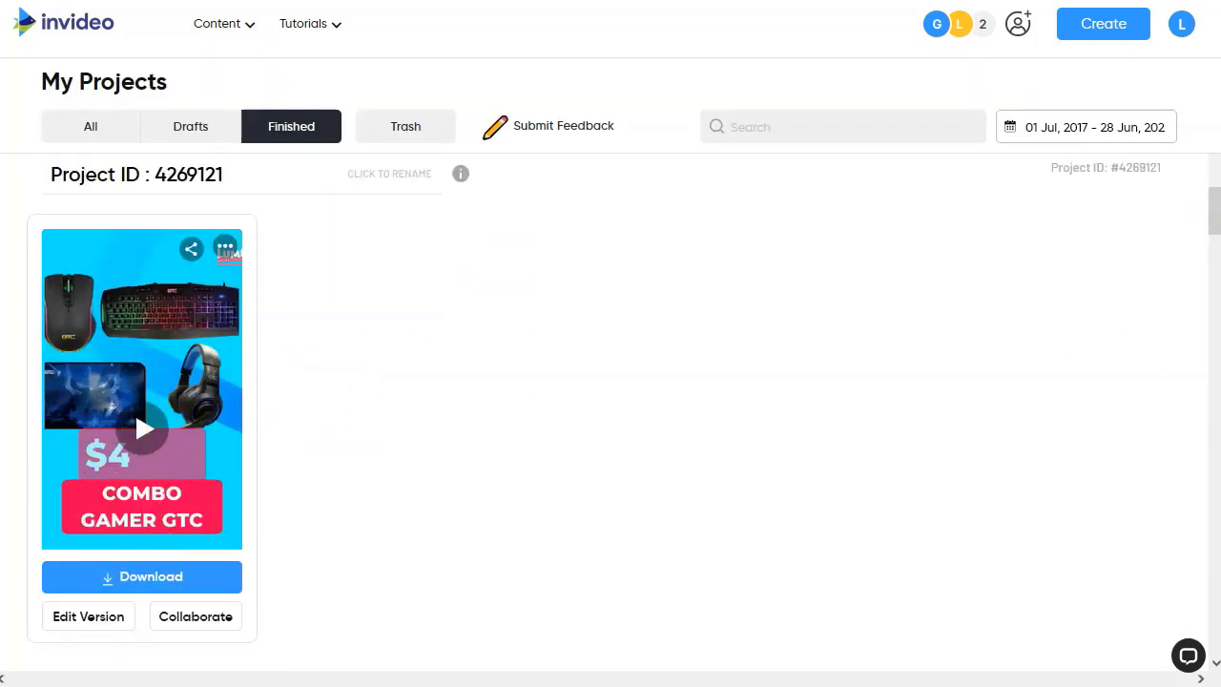
{"action": "left_click", "coordinate": [1214, 246]}
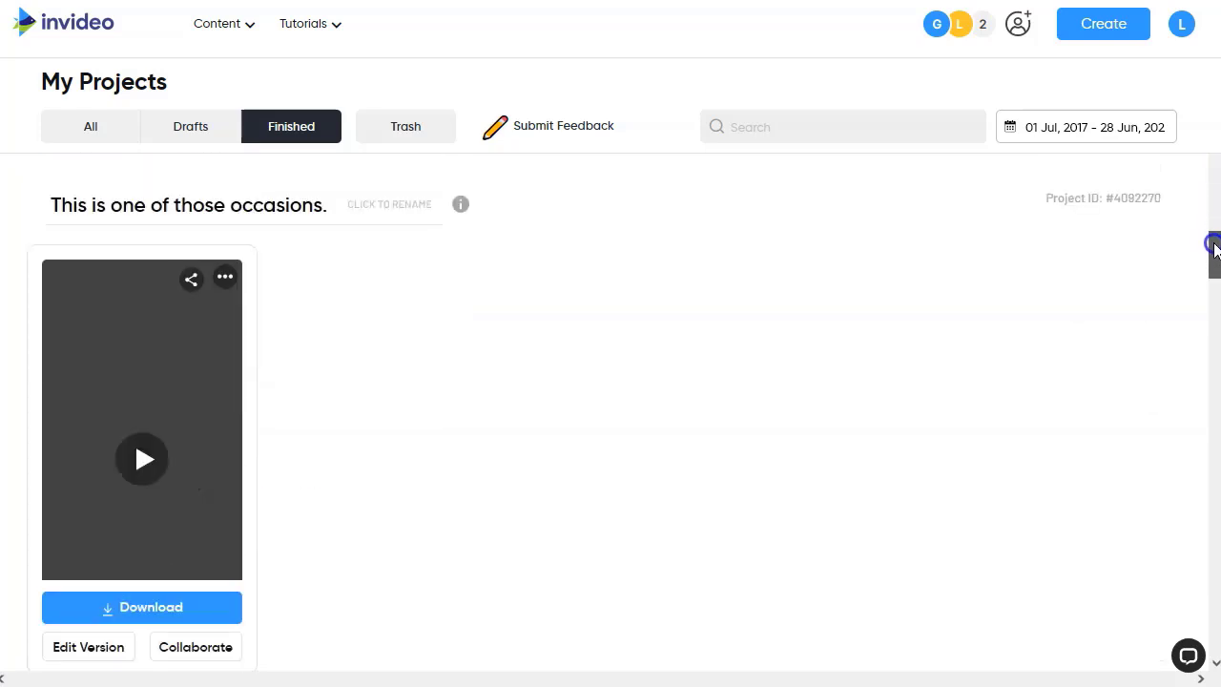
{"action": "scroll", "coordinate": [196, 413], "scroll_direction": "down", "scroll_amount": 5}
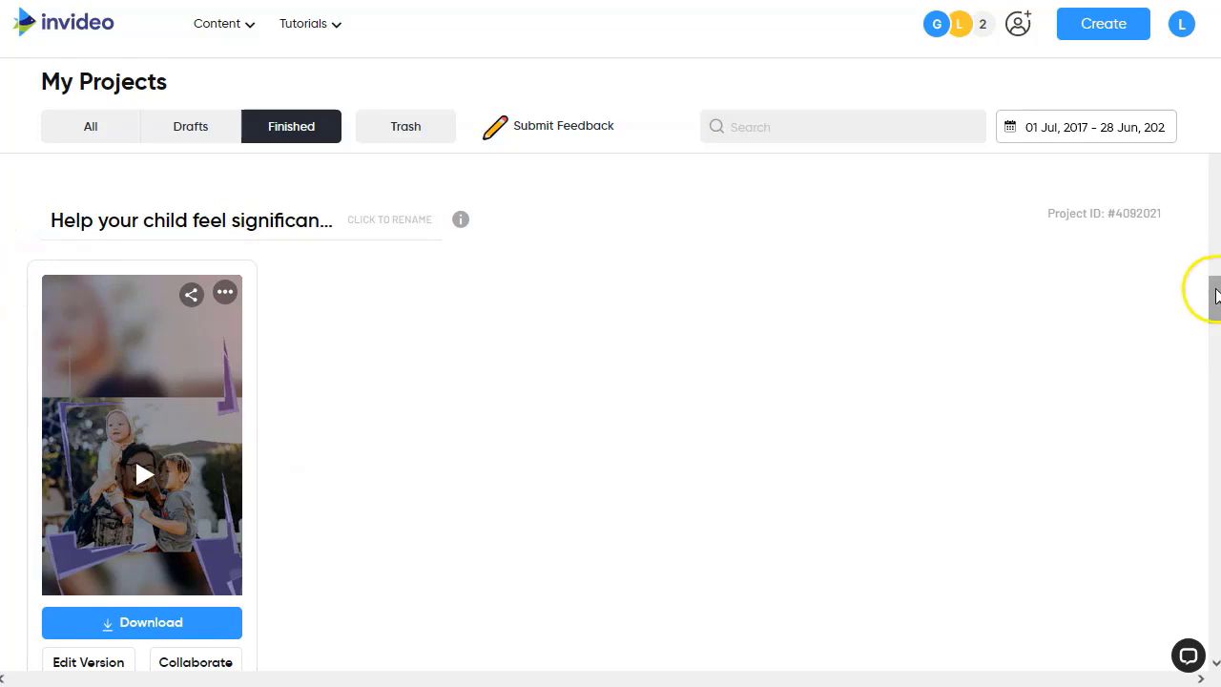
{"action": "left_click_drag", "start_coordinate": [1212, 291], "coordinate": [1211, 346]}
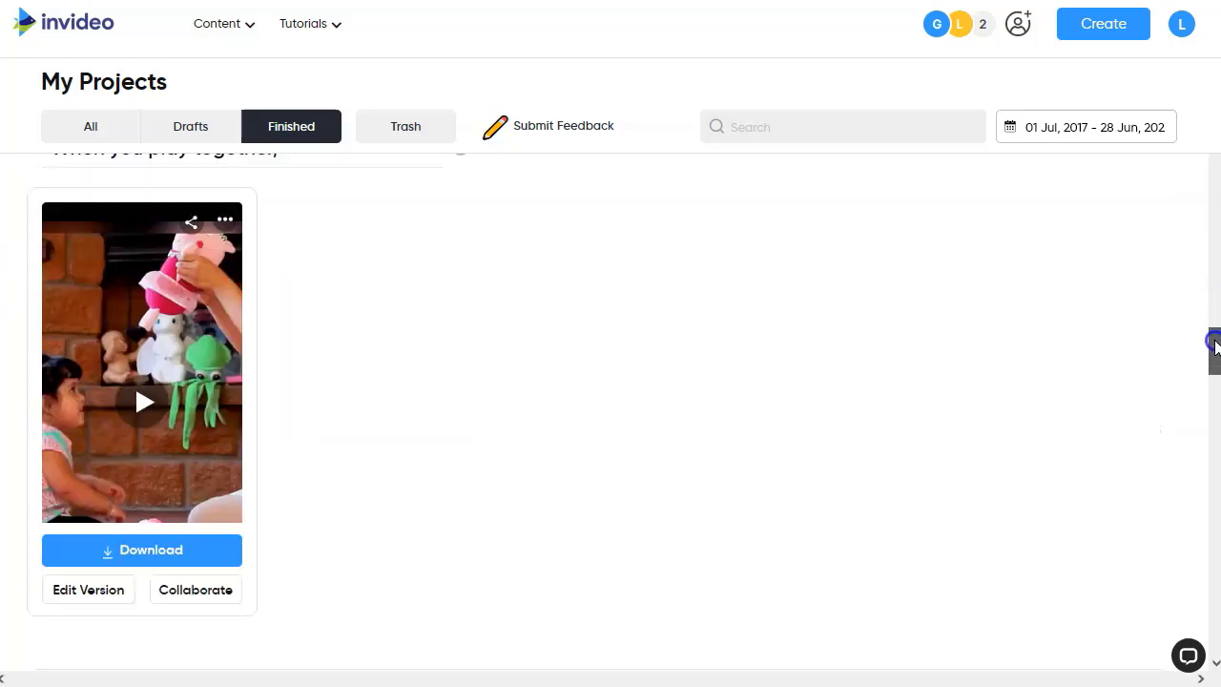
{"action": "scroll", "coordinate": [522, 453], "scroll_direction": "up", "scroll_amount": 15}
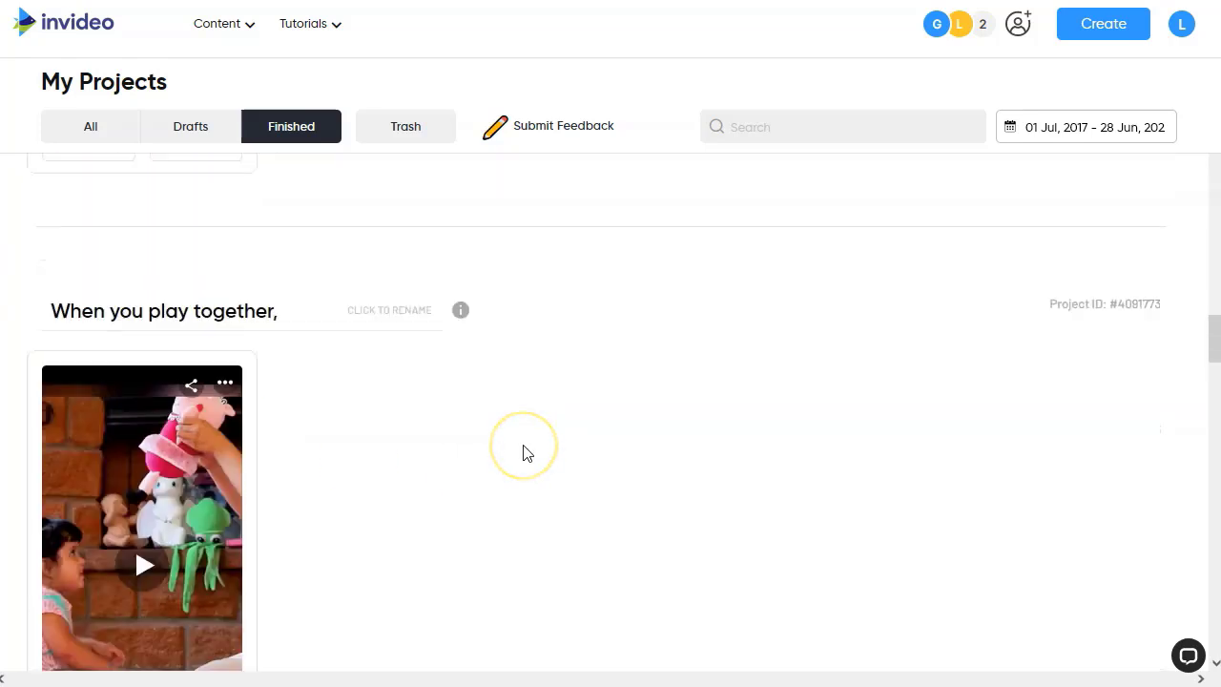
{"action": "scroll", "coordinate": [523, 453], "scroll_direction": "up", "scroll_amount": 15}
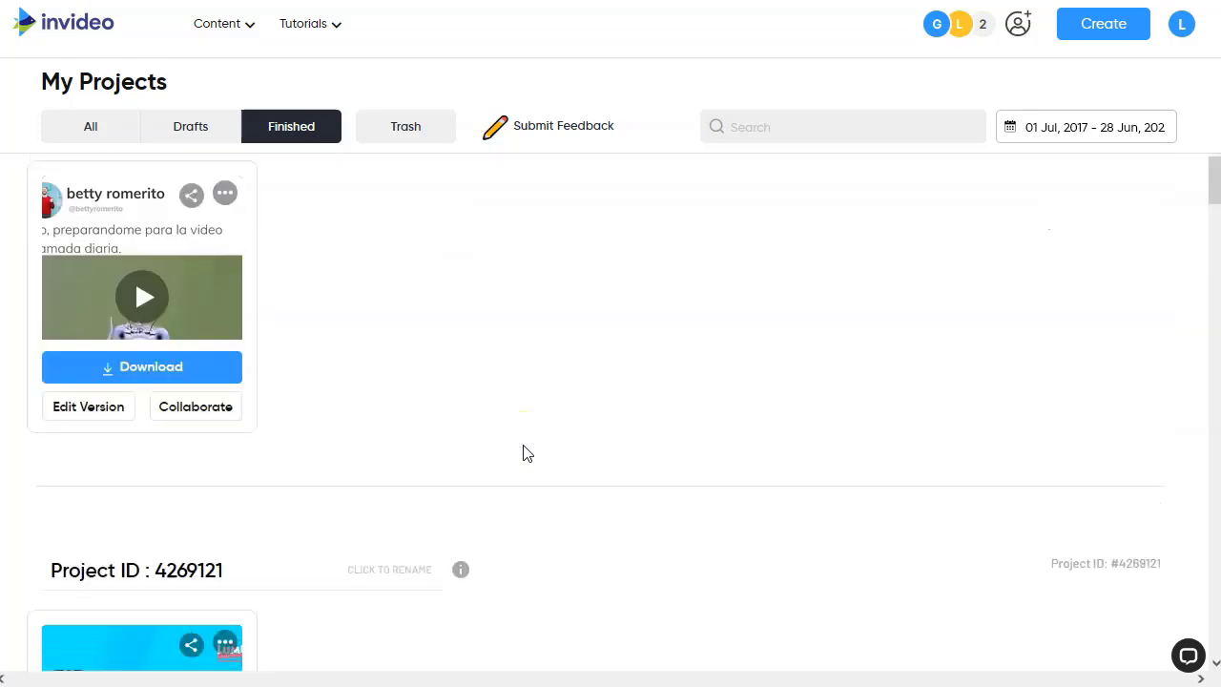
{"action": "scroll", "coordinate": [522, 453], "scroll_direction": "up", "scroll_amount": 2}
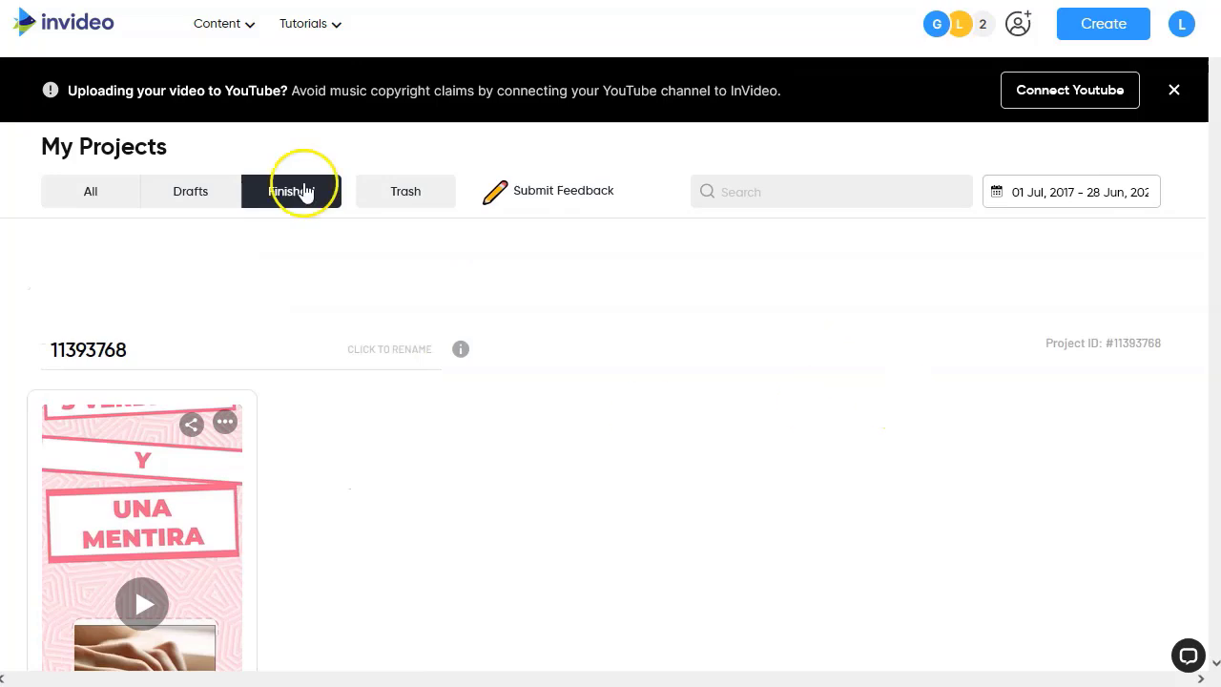
{"action": "left_click", "coordinate": [616, 502]}
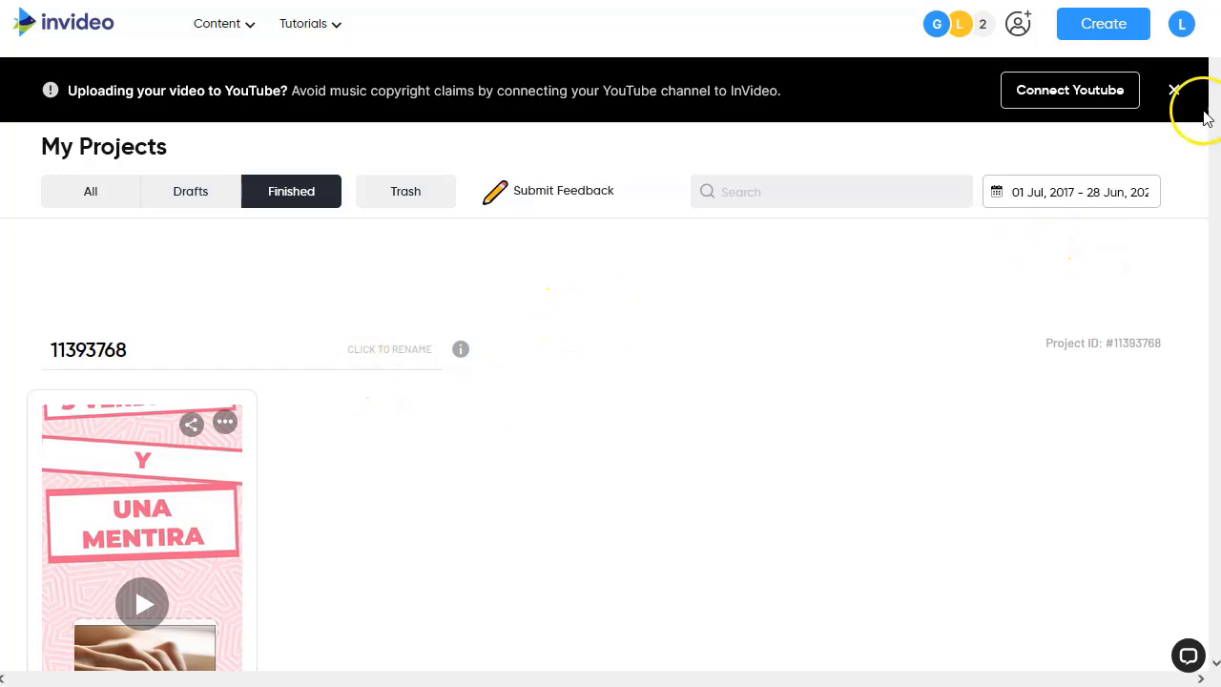
- Dismiss the notice about connecting a YouTube channel and return to the home page
{"action": "left_click", "coordinate": [1175, 89]}
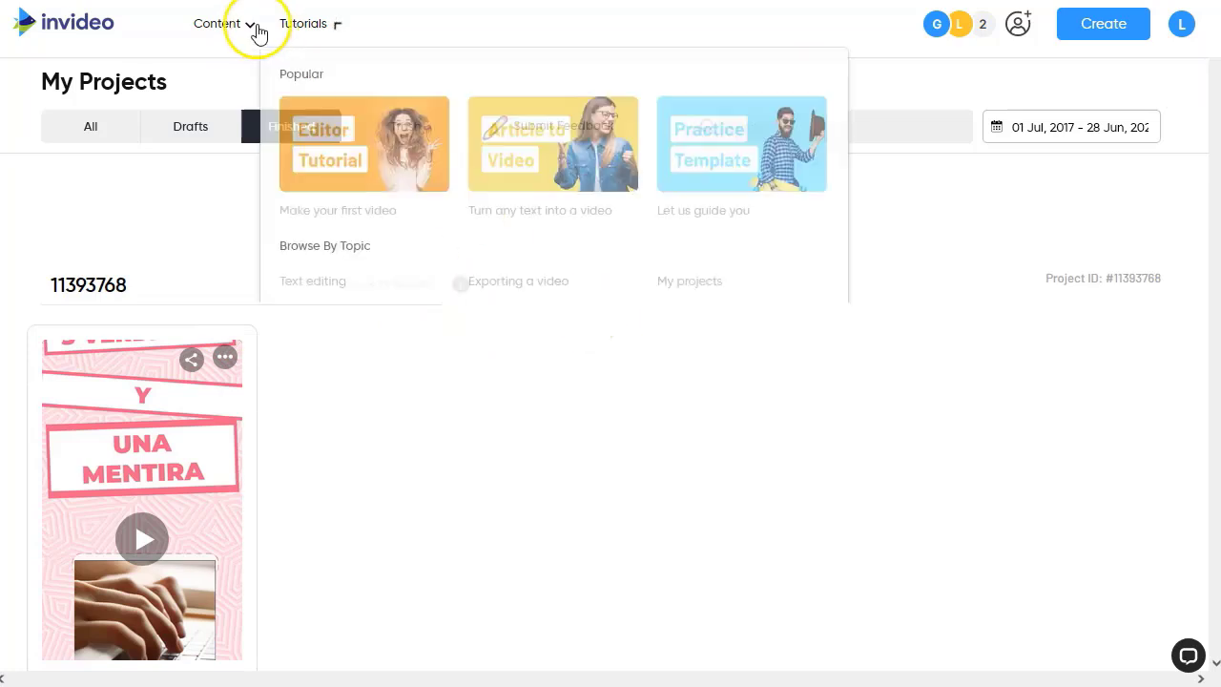
{"action": "mouse_move", "coordinate": [206, 38]}
{"action": "mouse_move", "coordinate": [313, 35]}
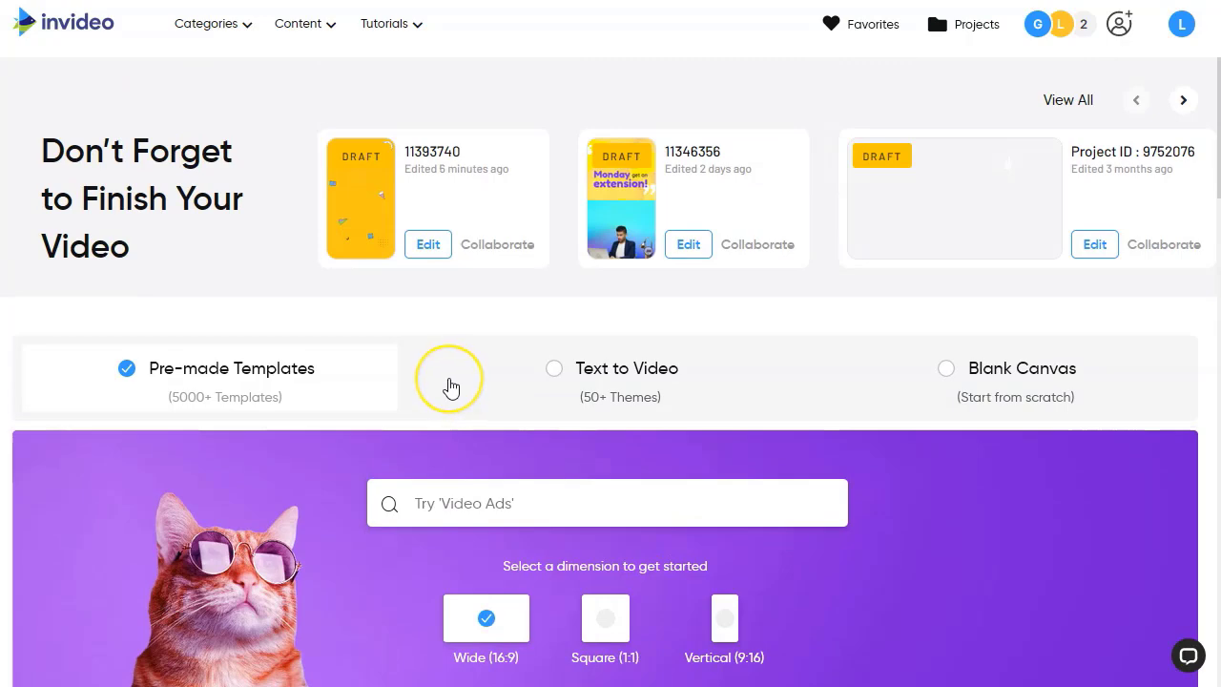
- Look over the home page's video creation modes, dimension choices, featured templates and tutorials
{"action": "scroll", "coordinate": [429, 391], "scroll_direction": "down", "scroll_amount": 5}
{"action": "mouse_move", "coordinate": [534, 410]}
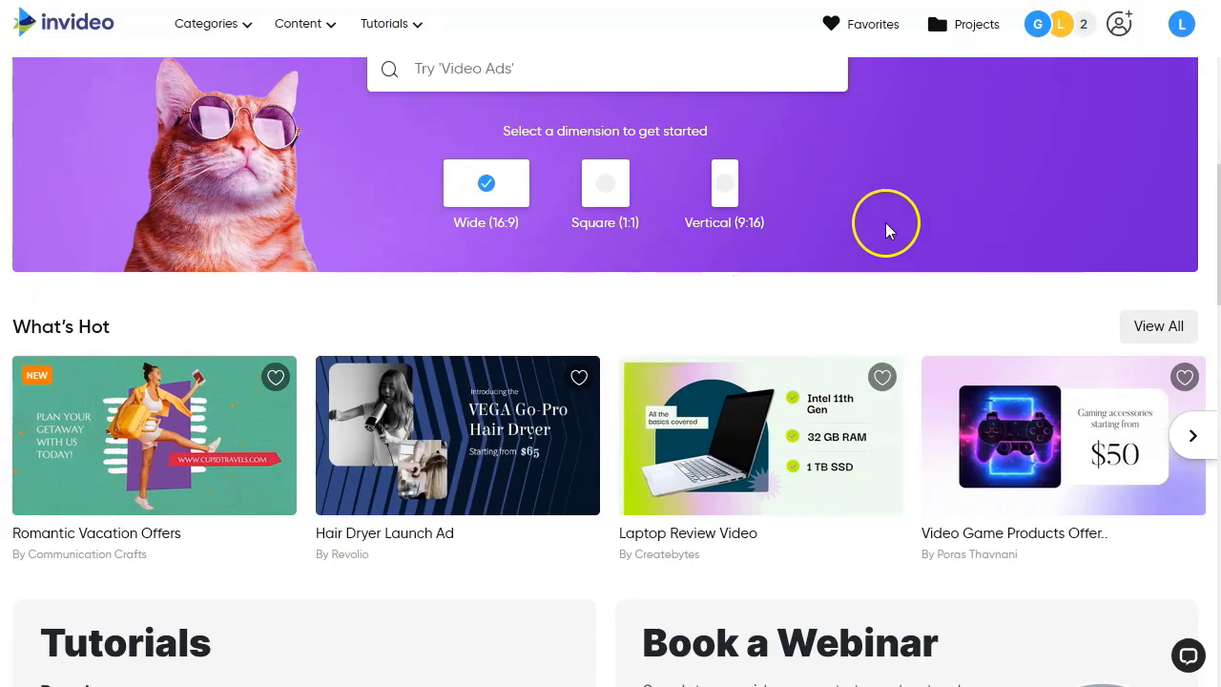
{"action": "scroll", "coordinate": [414, 488], "scroll_direction": "down", "scroll_amount": 2}
{"action": "scroll", "coordinate": [665, 375], "scroll_direction": "up", "scroll_amount": 4}
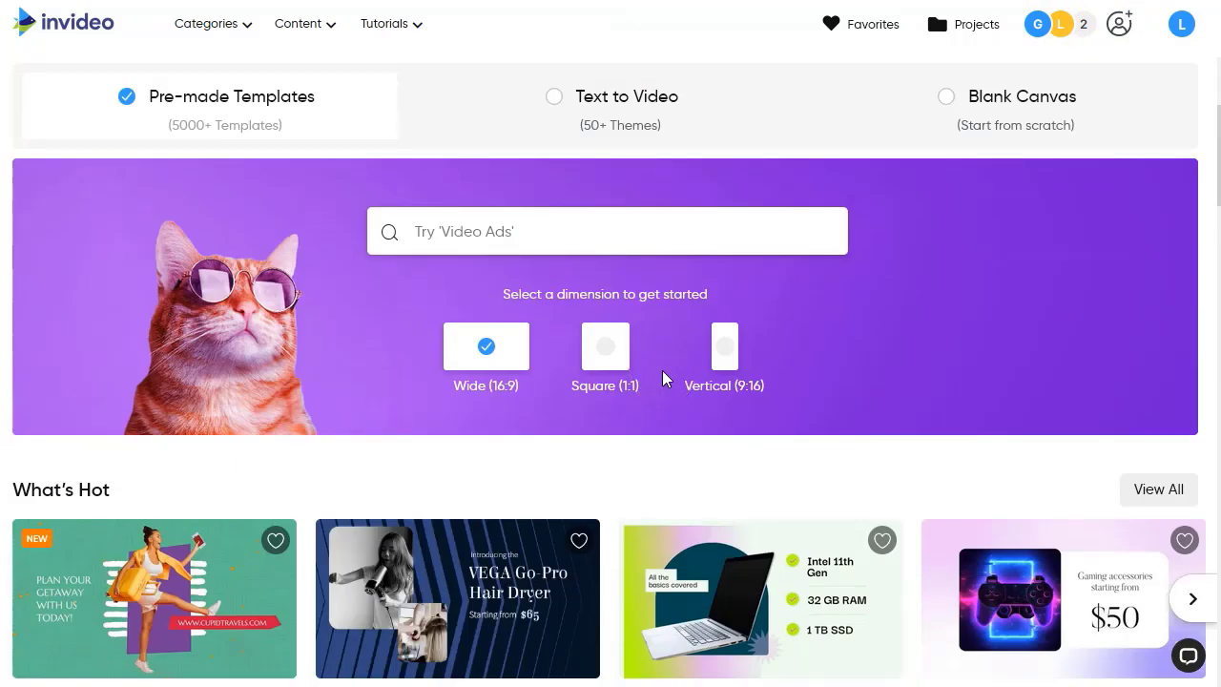
{"action": "scroll", "coordinate": [661, 370], "scroll_direction": "down", "scroll_amount": 4}
{"action": "left_click", "coordinate": [556, 93]}
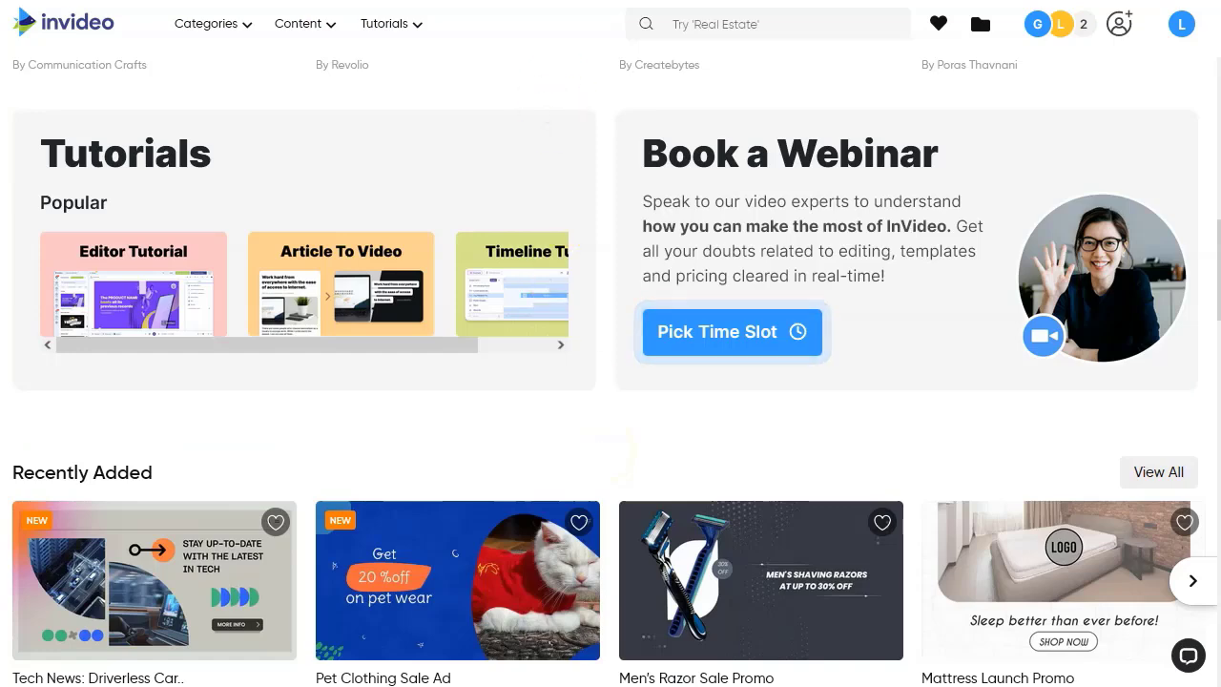